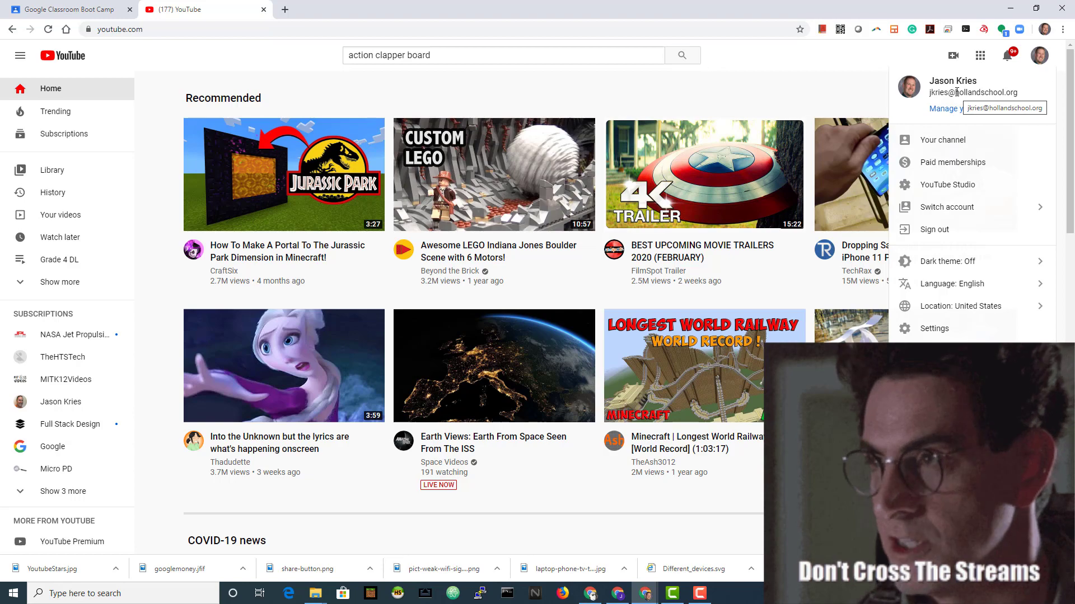
# Start a video upload to the YouTube channel and supply the HappyFriday file from the desktop.
pyautogui.click(854, 100)
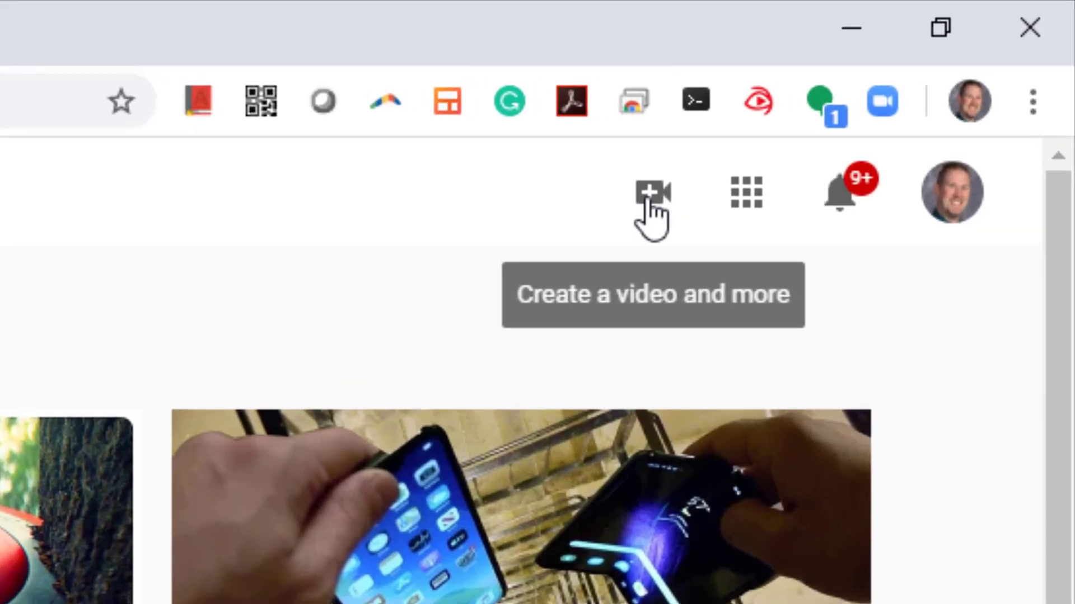
pyautogui.click(952, 58)
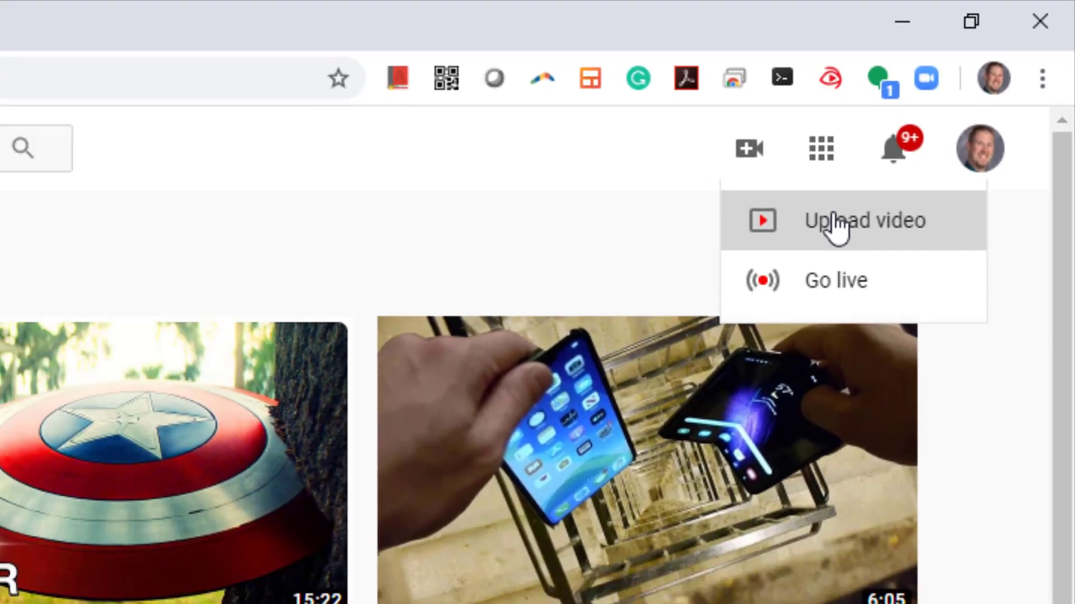
pyautogui.click(764, 290)
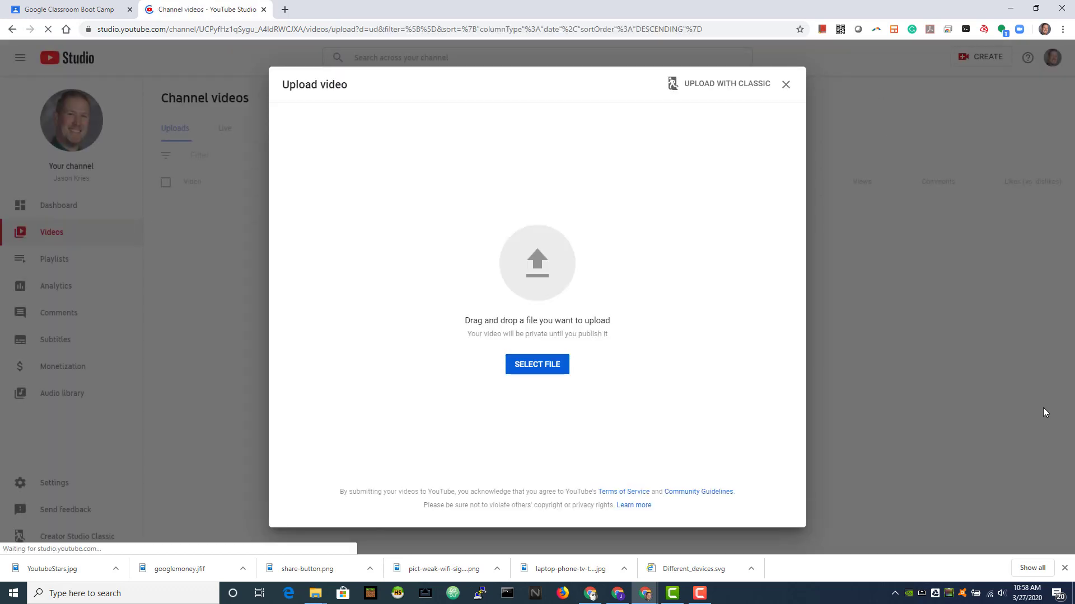
pyautogui.click(1065, 568)
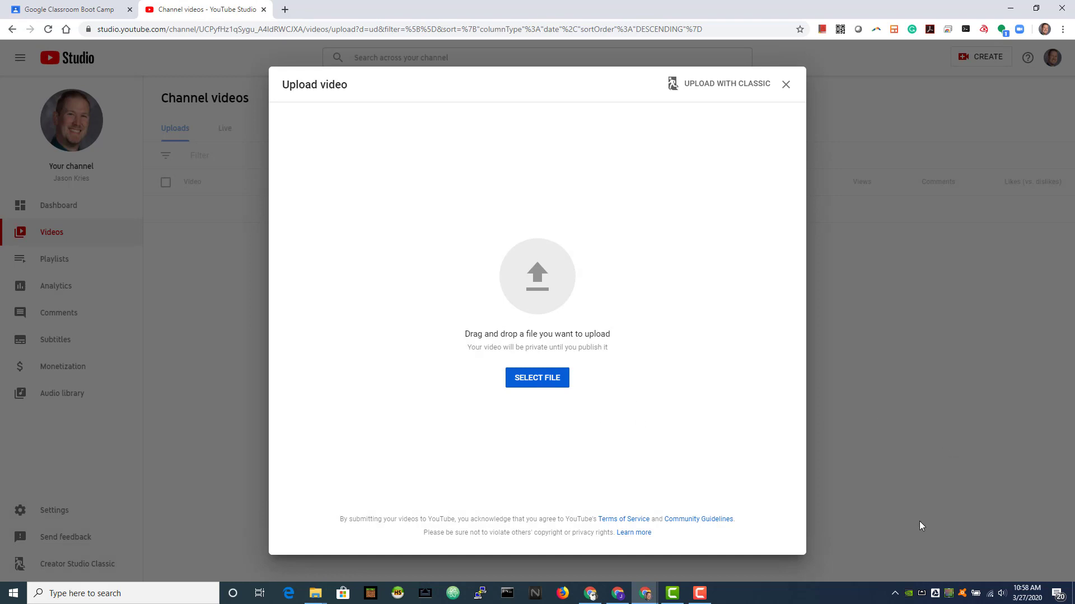
pyautogui.press('super+d')
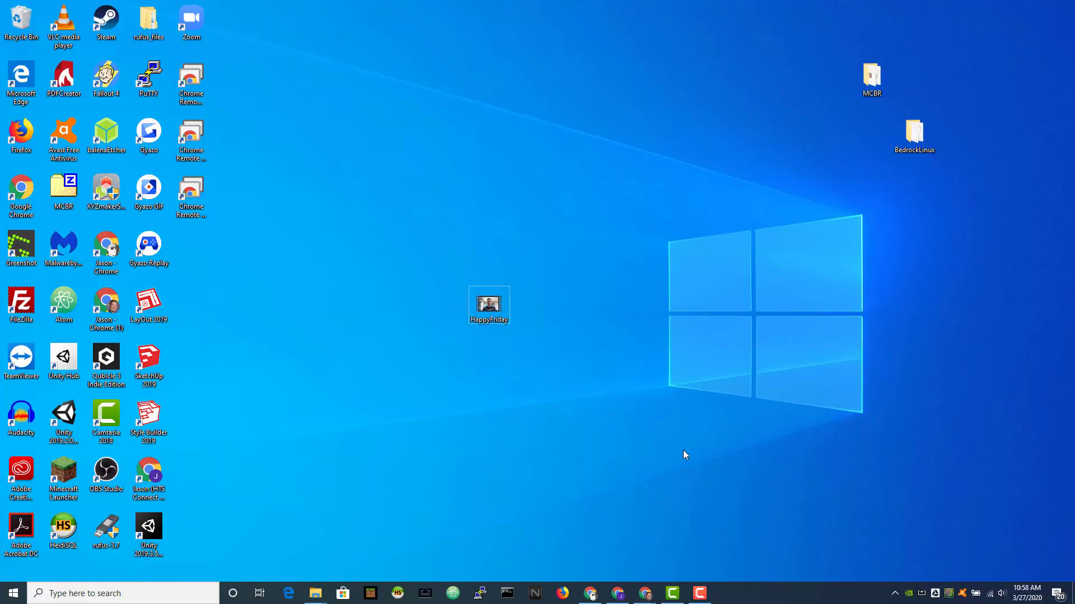
pyautogui.moveTo(488, 304); pyautogui.dragTo(538, 274)
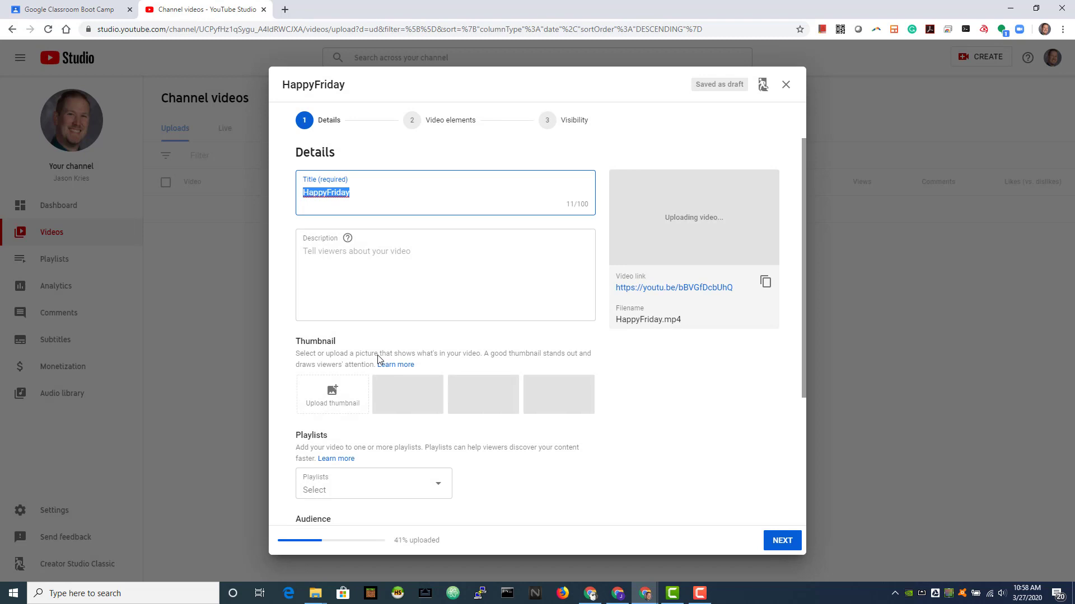
# Change the video title to "Happy Friday Demo".
pyautogui.press('Left')
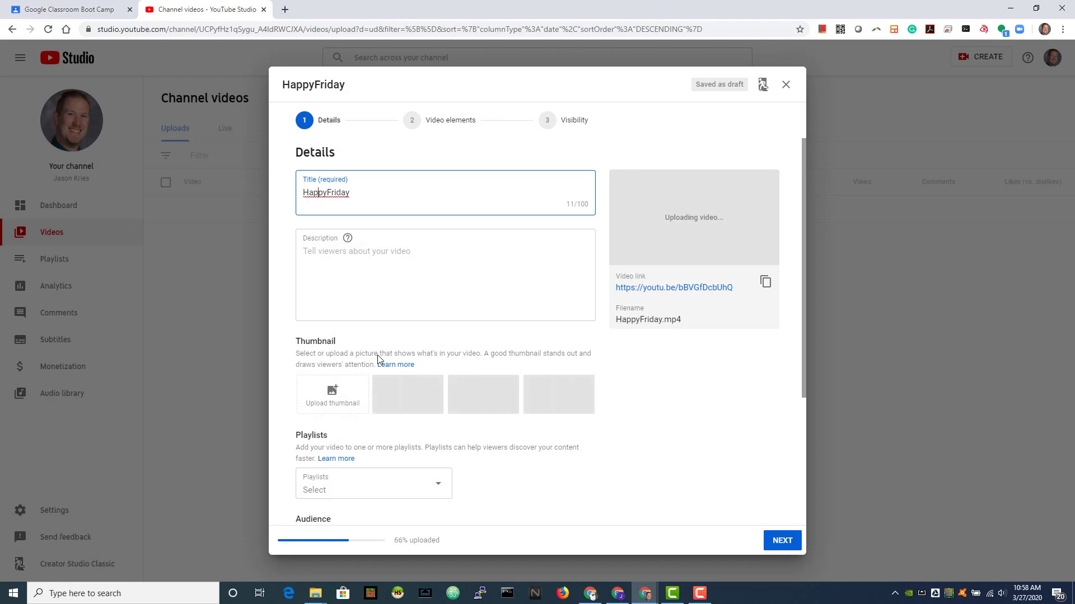
pyautogui.press('Right')
pyautogui.press('Right')
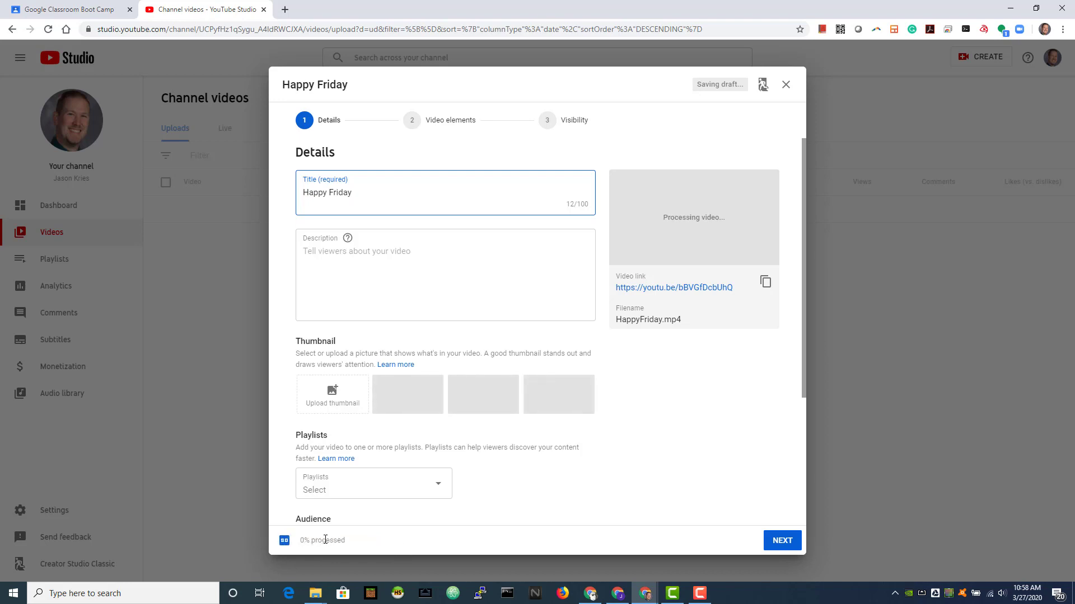
pyautogui.click(374, 191)
pyautogui.write('Demo')
pyautogui.click(371, 257)
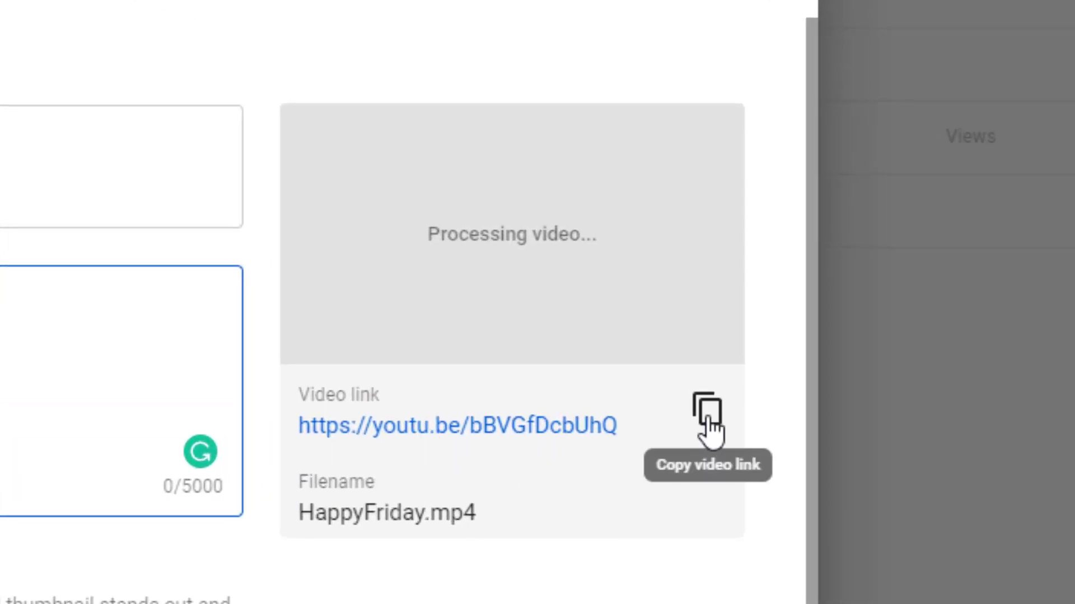
# Copy the video link and open it in a new browser tab to preview the uploaded video.
pyautogui.click(708, 415)
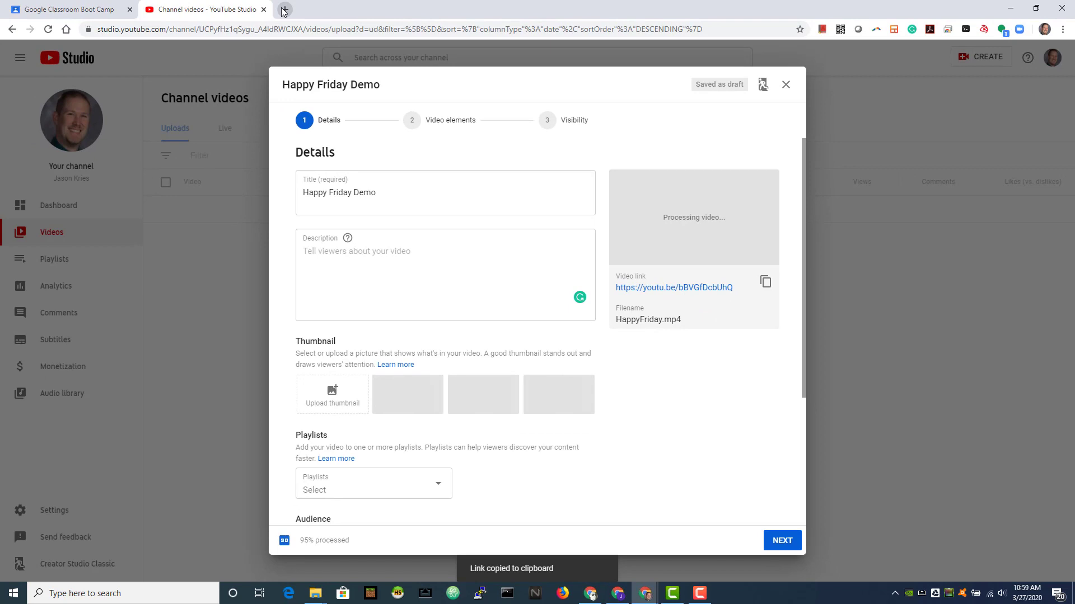
pyautogui.click(284, 9)
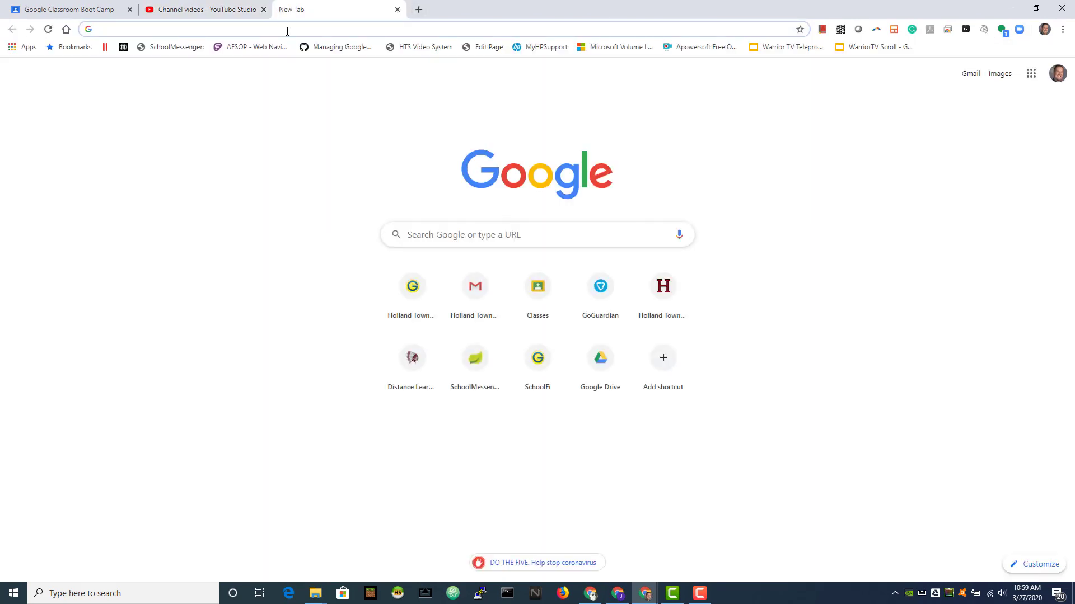
pyautogui.rightClick(287, 31)
pyautogui.click(307, 106)
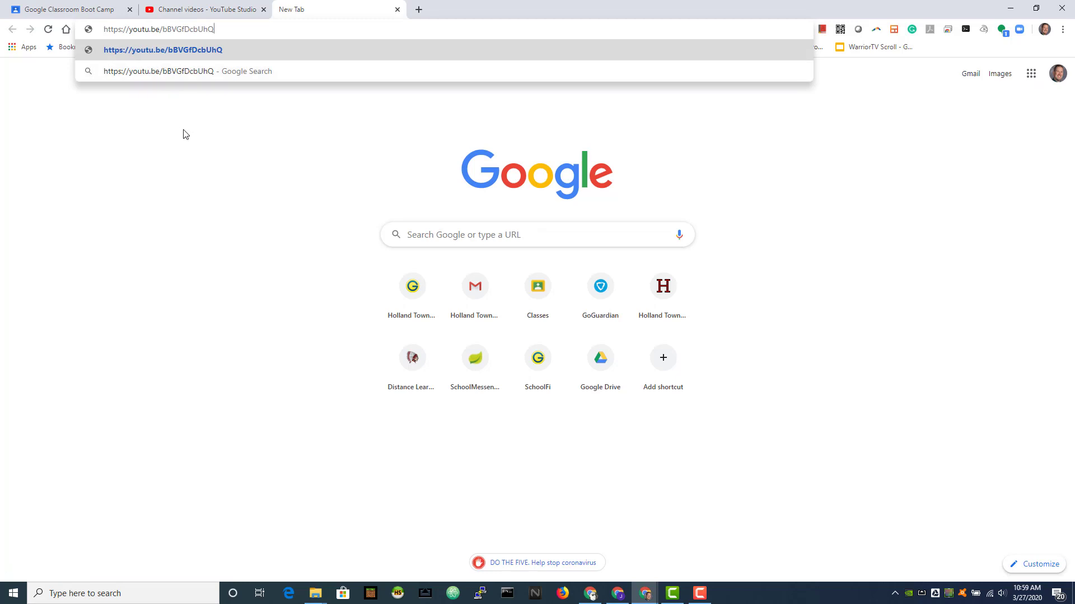
pyautogui.press('Return')
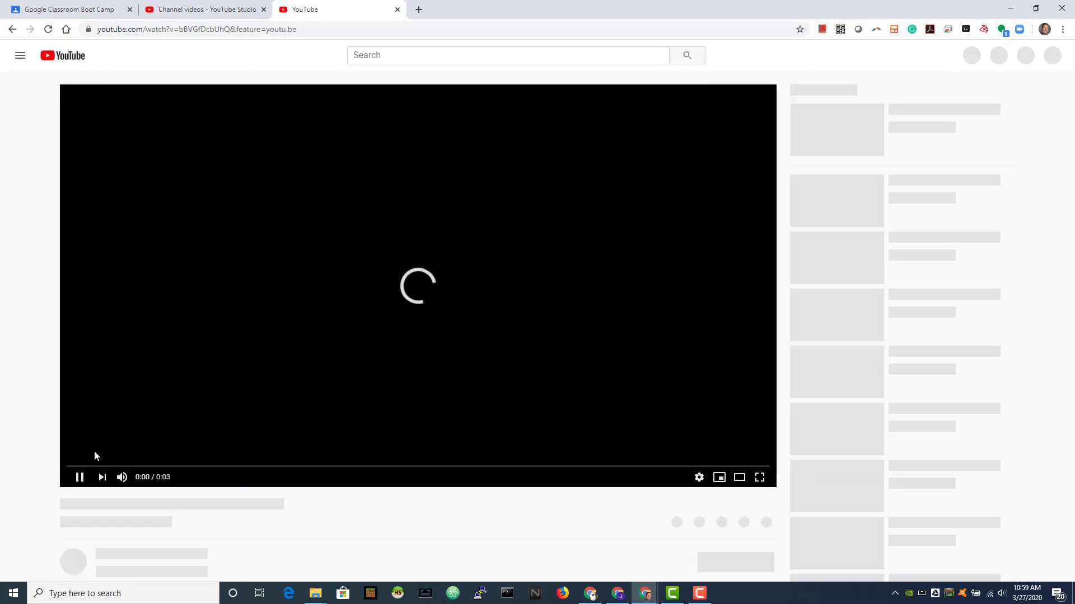
pyautogui.click(85, 480)
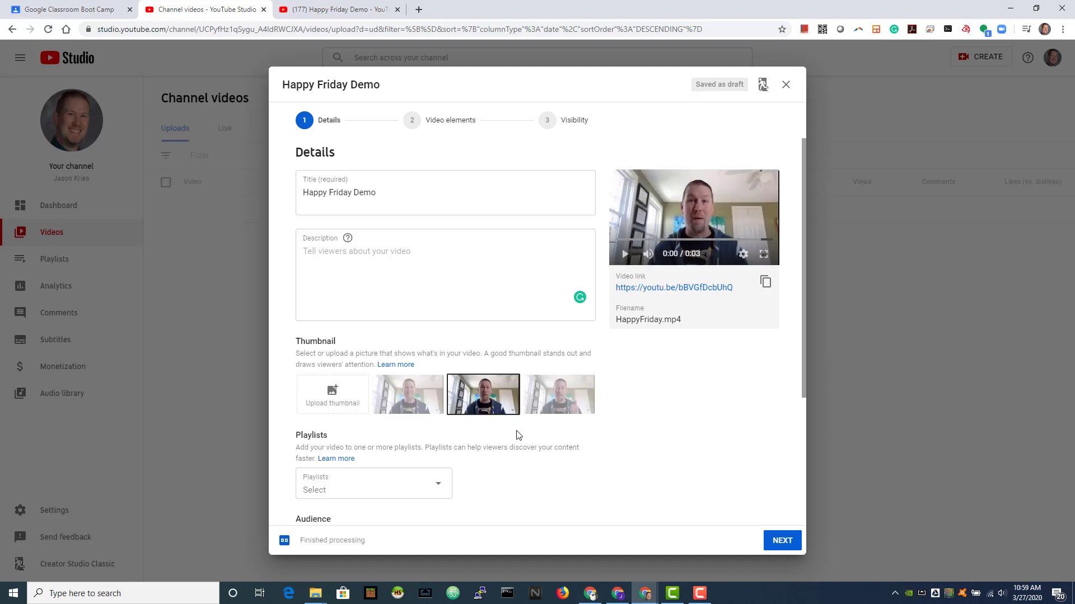
# Choose the third suggested thumbnail for the video and enter the description "Demo Video".
pyautogui.click(554, 400)
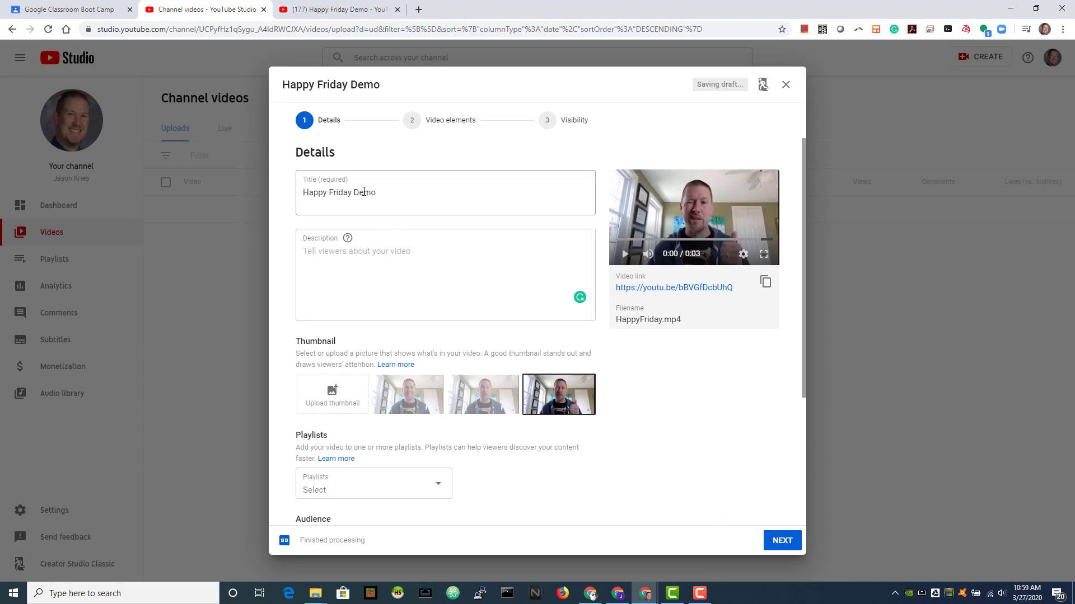
pyautogui.click(362, 272)
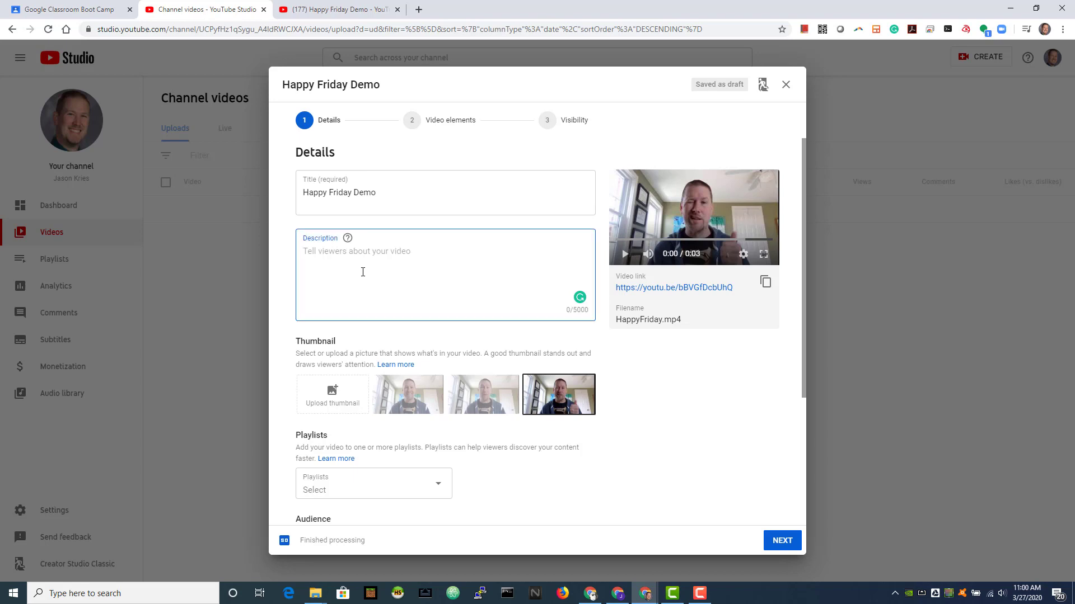
pyautogui.write('Demo Video')
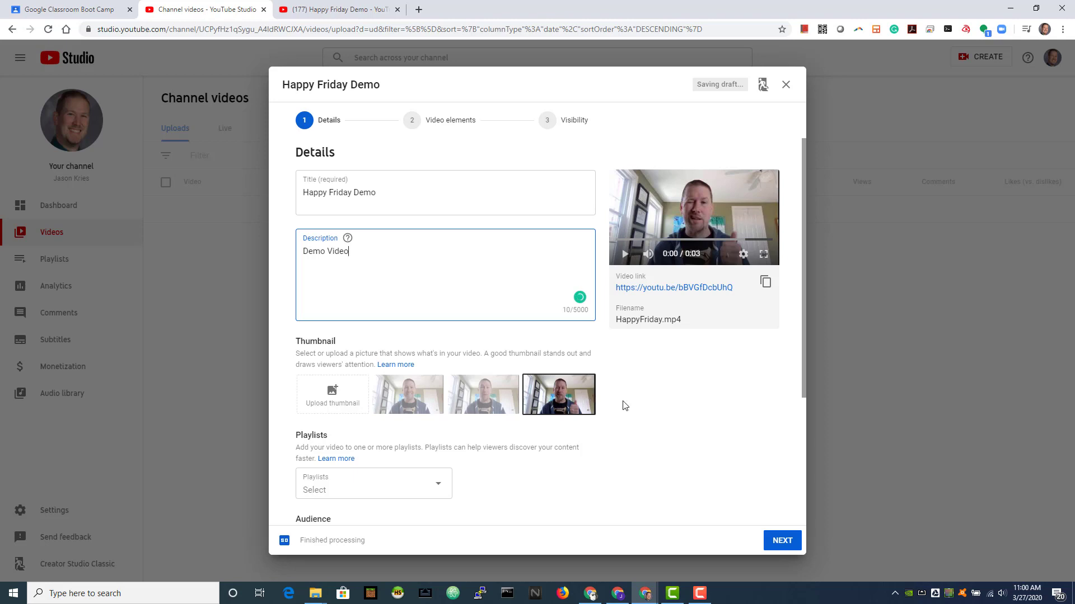
# Mark the video as made for kids and continue past the video elements to the visibility settings.
pyautogui.scroll(-1, 541, 446)
pyautogui.click(435, 430)
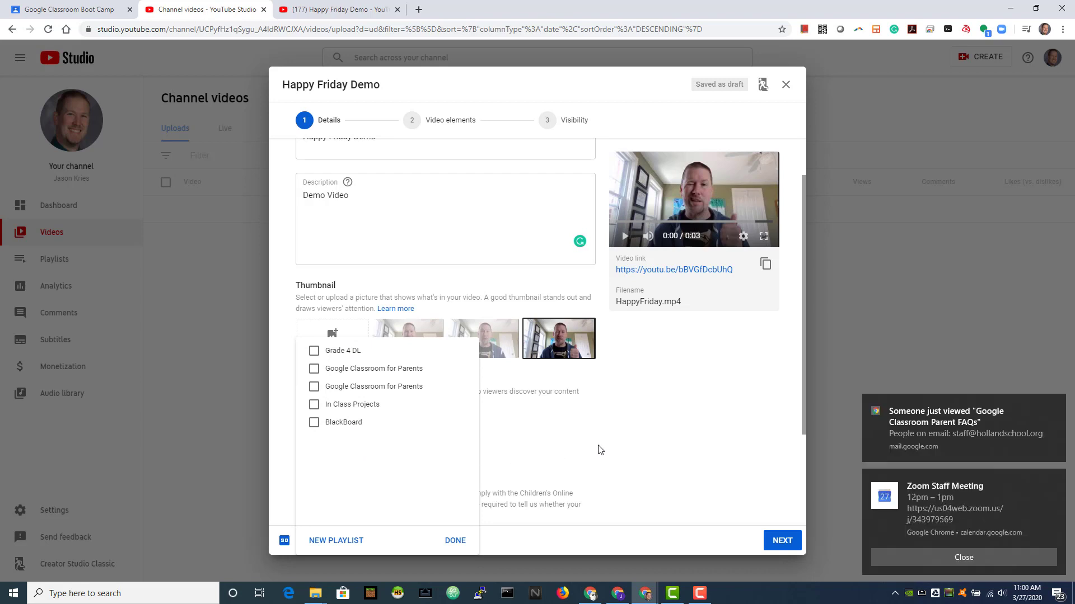
pyautogui.click(572, 438)
pyautogui.scroll(-3, 666, 429)
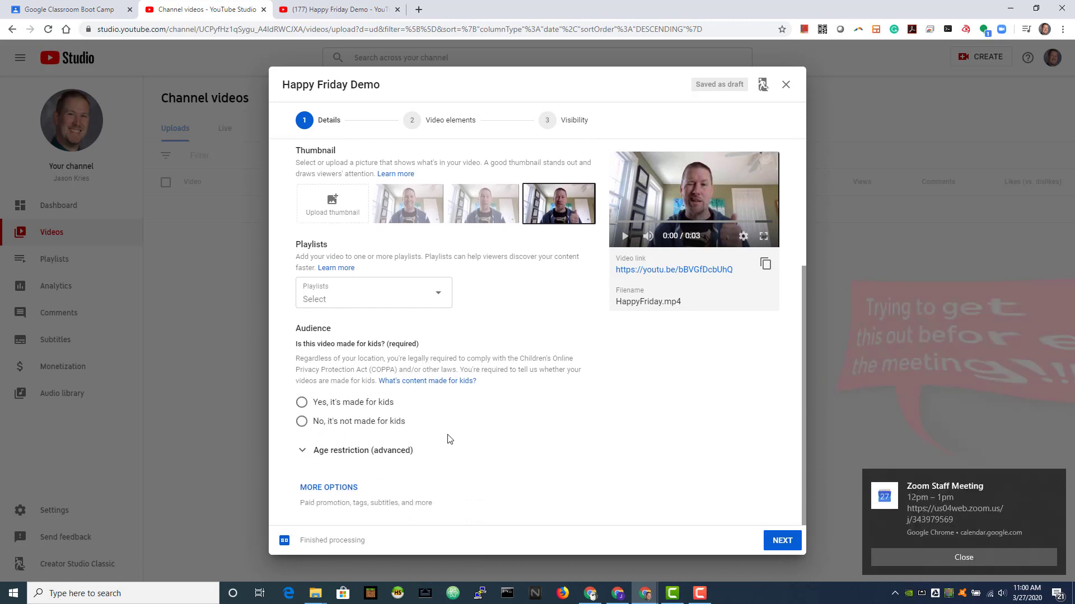
pyautogui.click(301, 402)
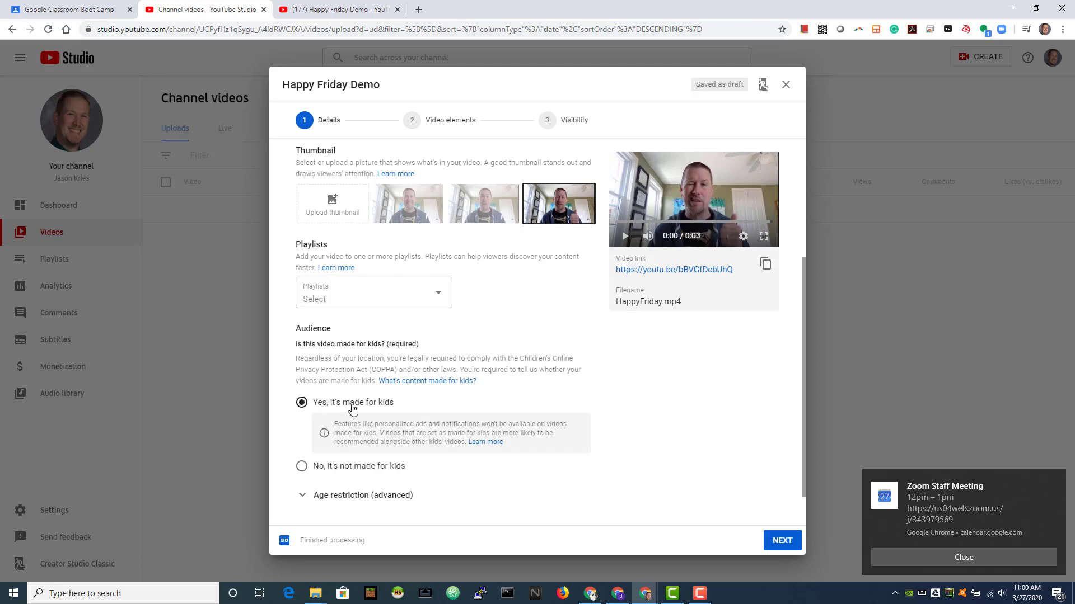
pyautogui.click(776, 542)
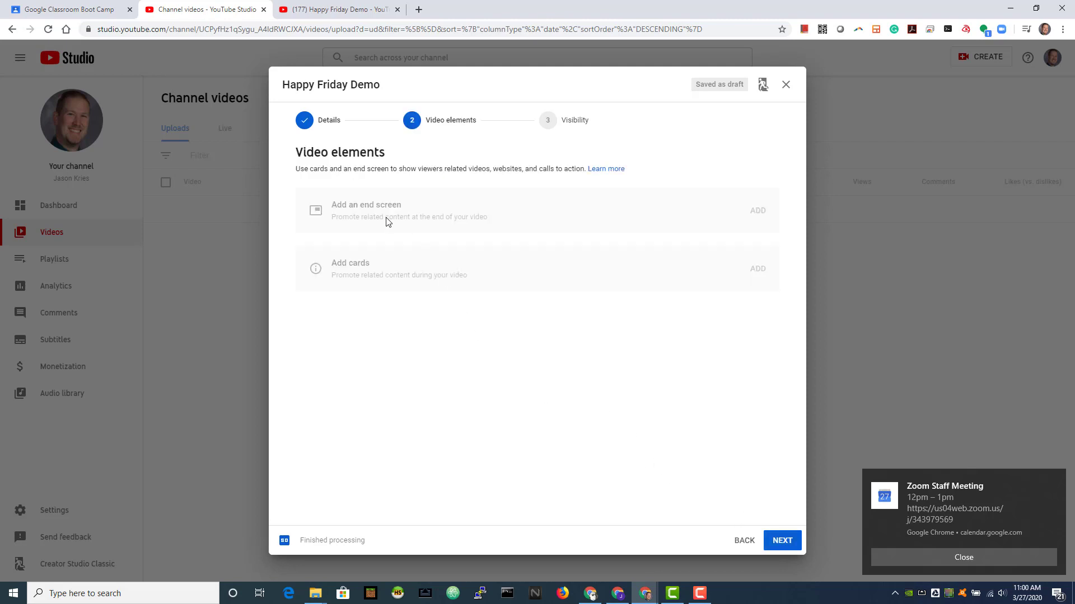
pyautogui.click(773, 542)
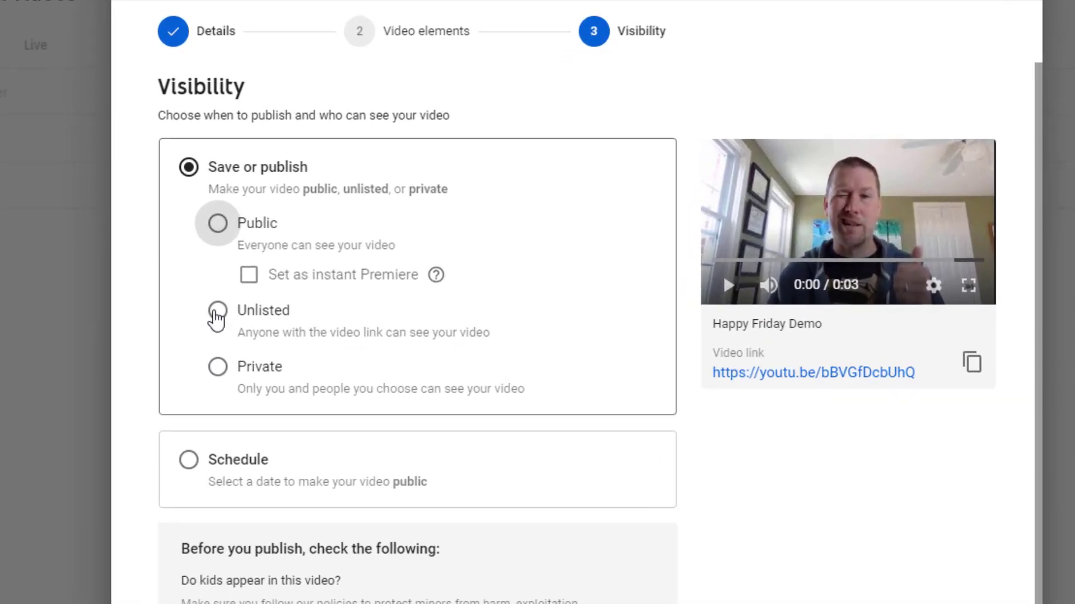
# Set the video's visibility to Unlisted and save it.
pyautogui.click(216, 313)
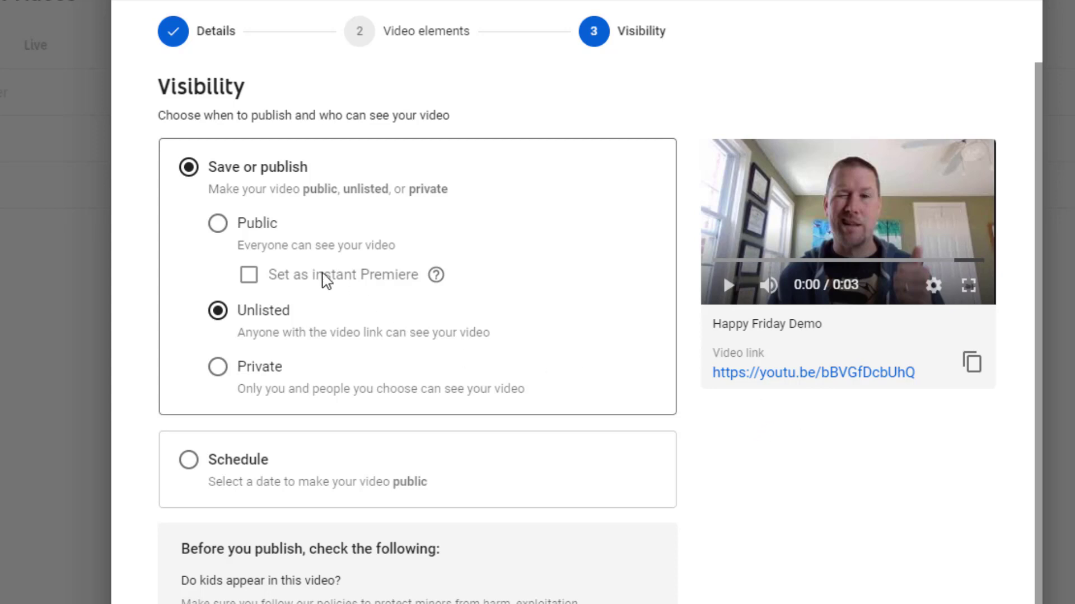
pyautogui.click(221, 227)
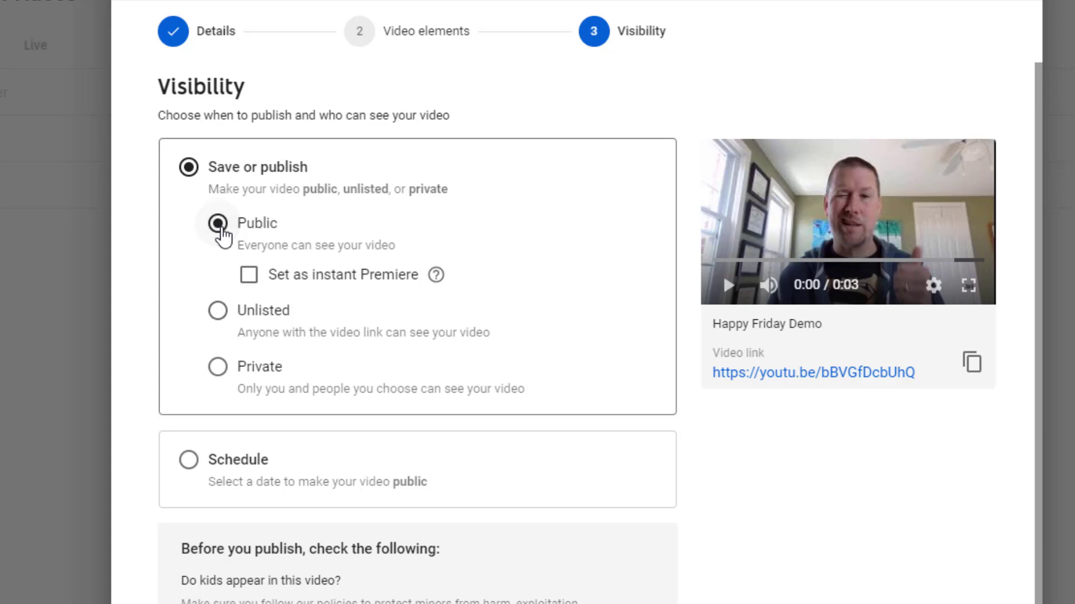
pyautogui.click(218, 312)
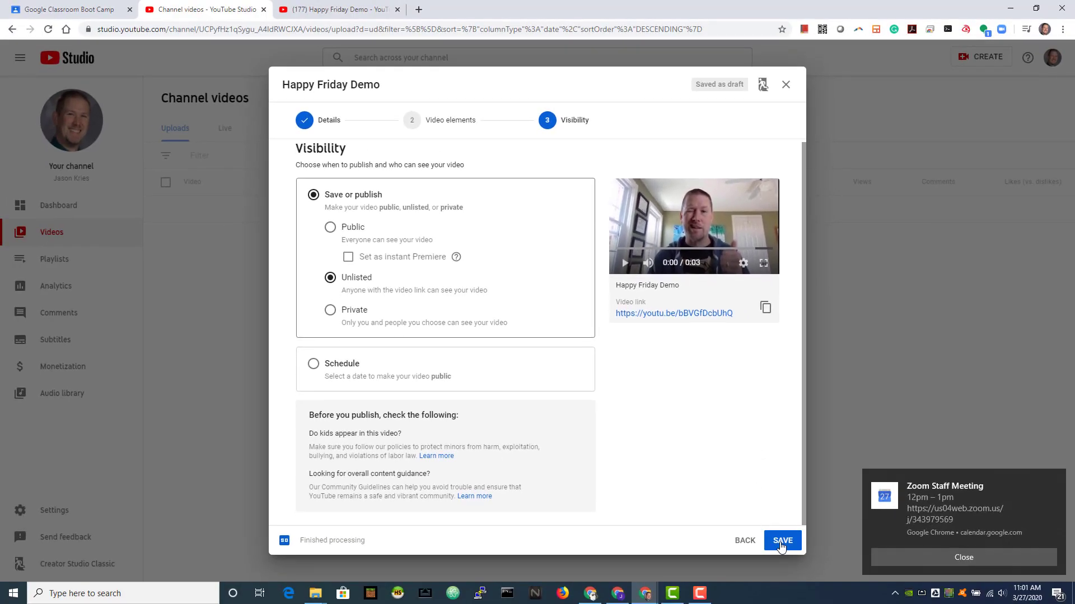
pyautogui.click(781, 541)
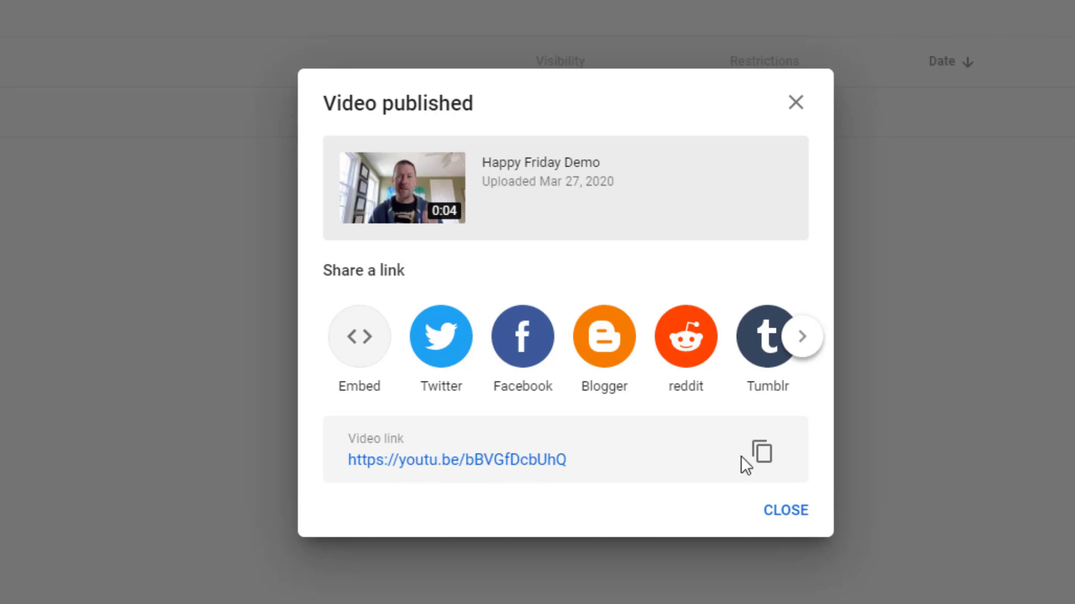
# Copy the published video's link and draft a Google Classroom Boot Camp stream post reading "Here is my YouTube video demo".
pyautogui.click(759, 454)
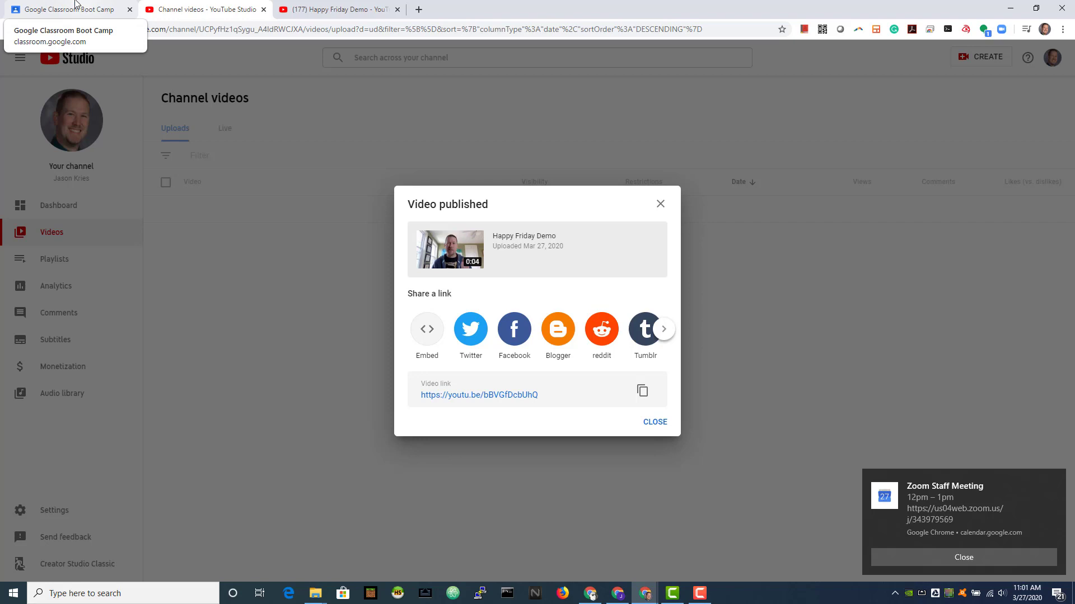
pyautogui.click(79, 7)
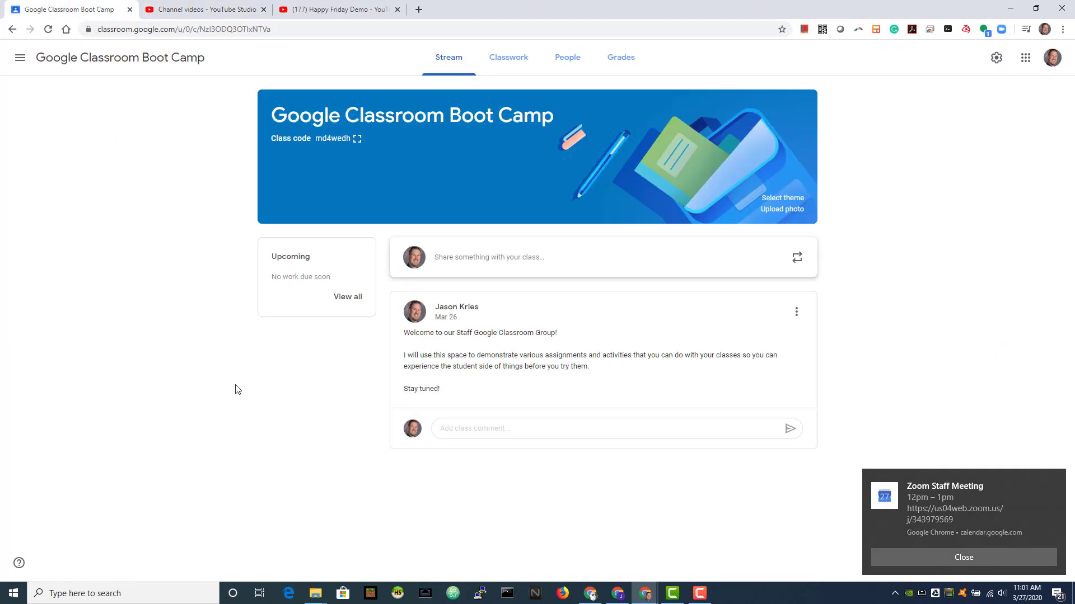
pyautogui.click(476, 264)
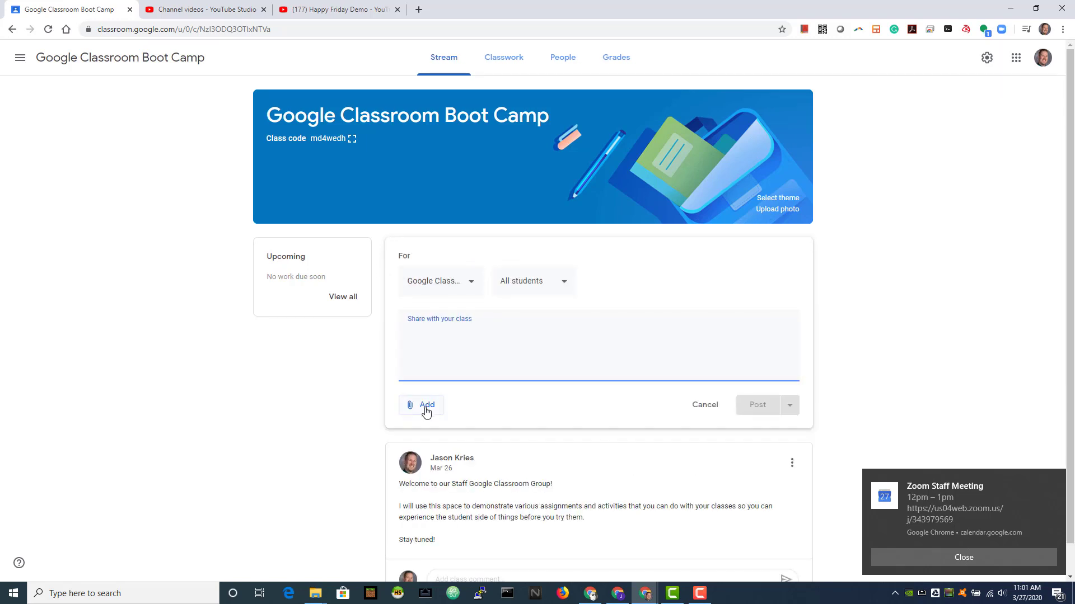
pyautogui.write('Here is my YouTube video demo')
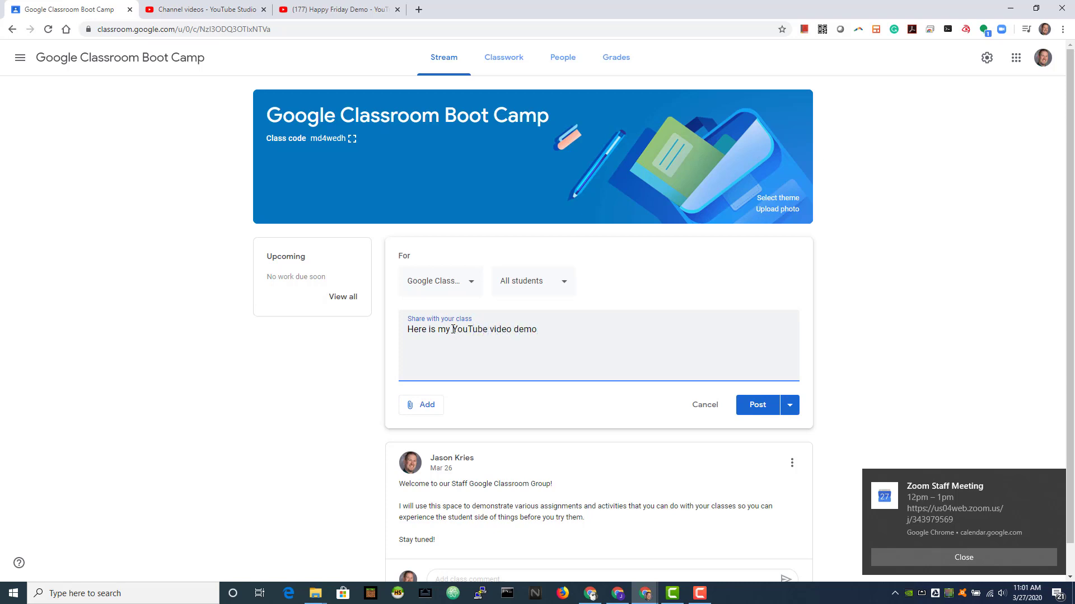
# Attach the Happy Friday Demo YouTube video to the draft post, finding it with the copied video link.
pyautogui.click(428, 405)
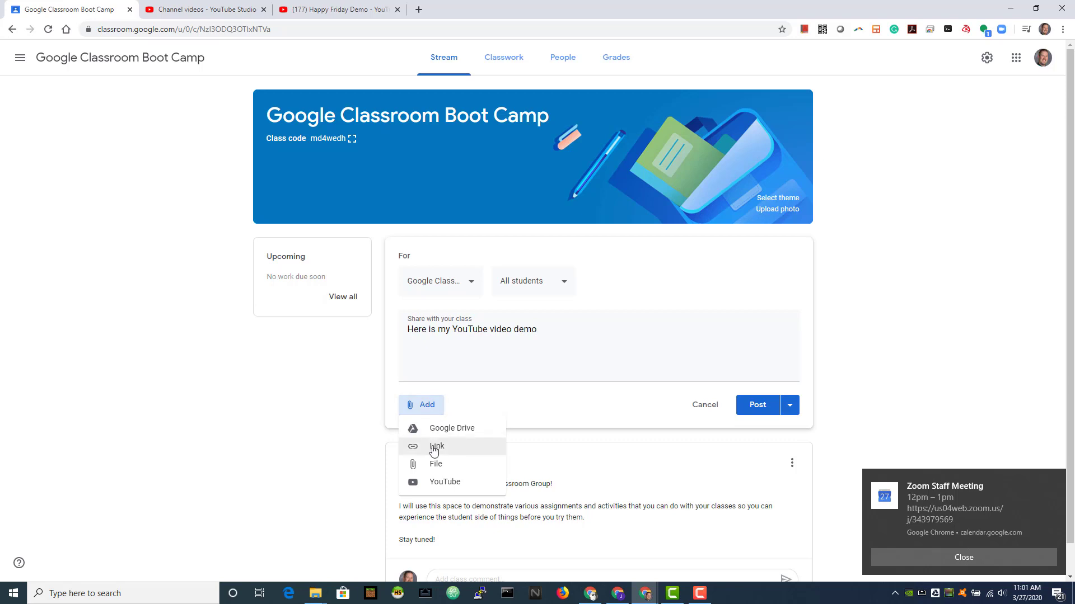
pyautogui.click(426, 486)
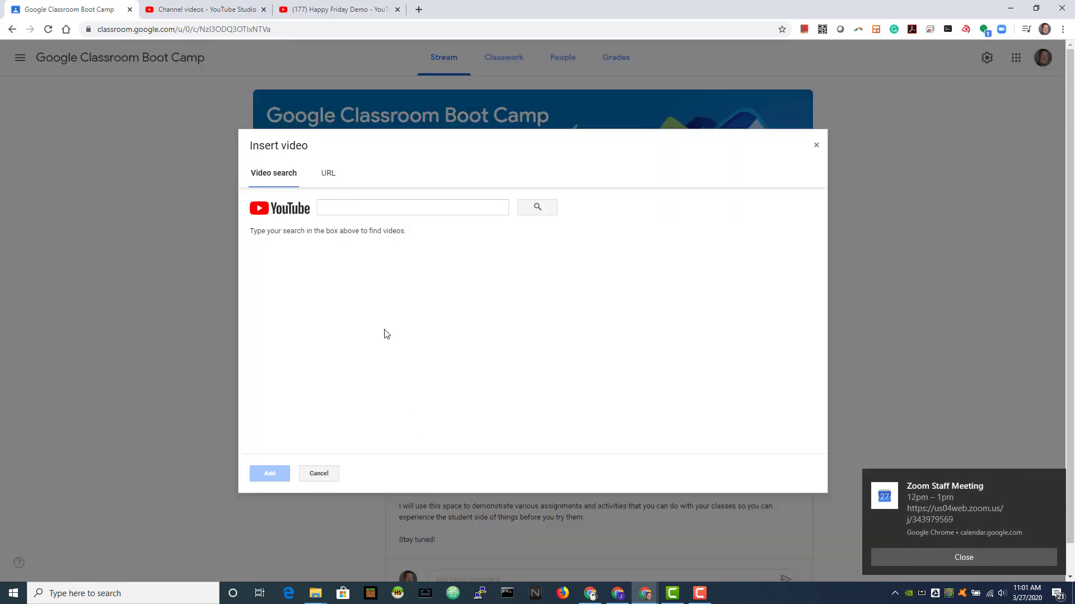
pyautogui.rightClick(348, 211)
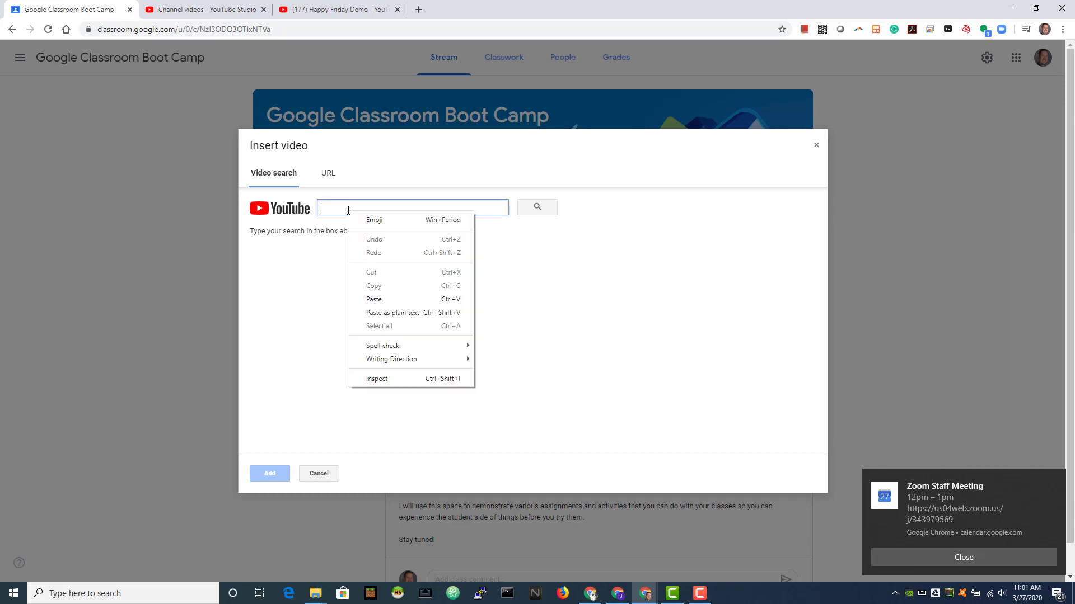
pyautogui.click(370, 297)
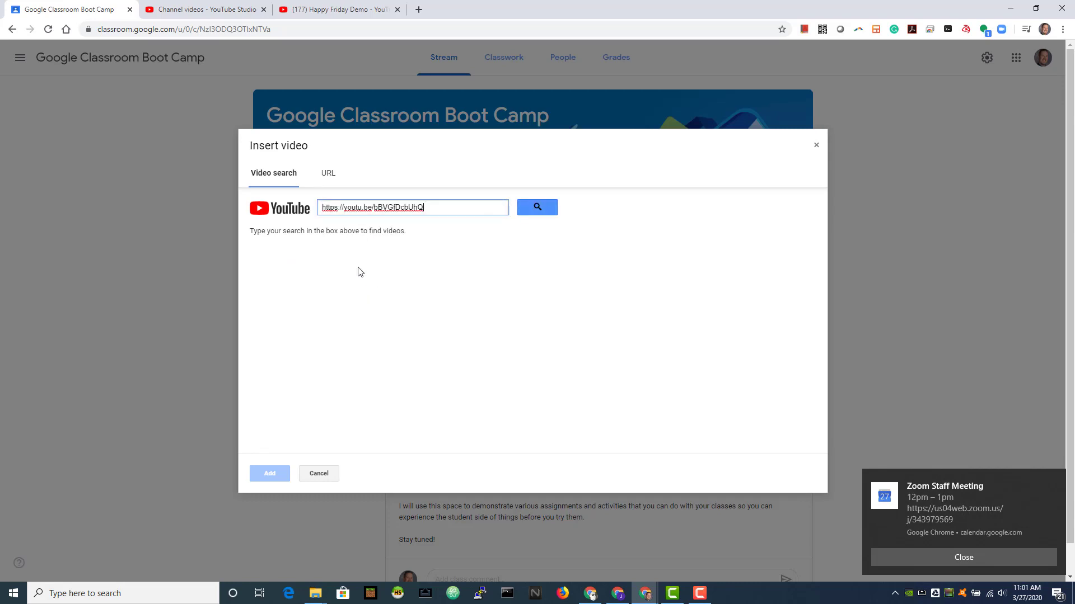
pyautogui.click(524, 210)
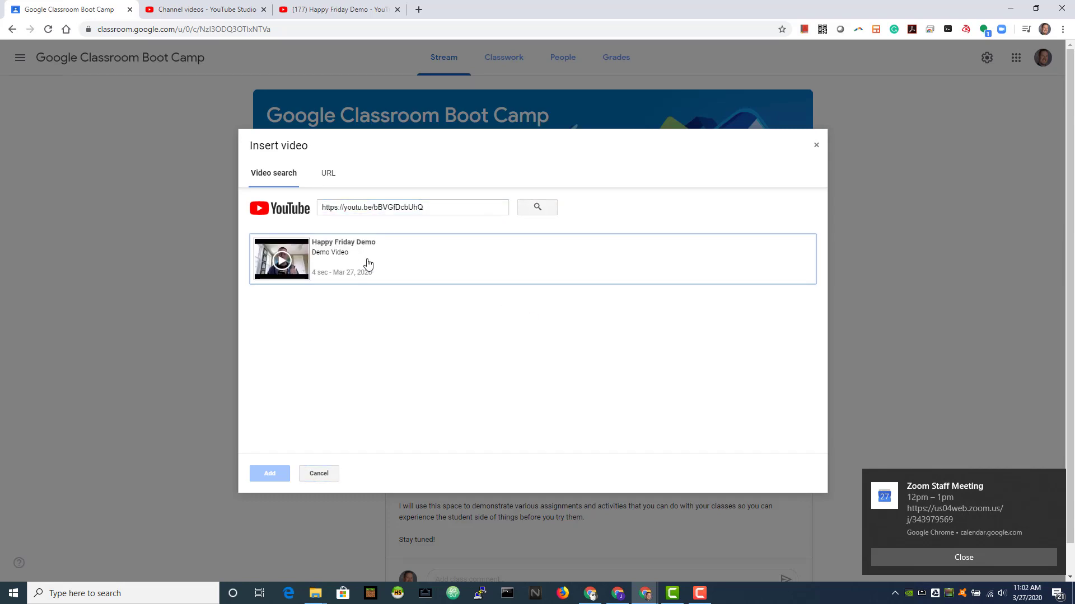
pyautogui.click(348, 253)
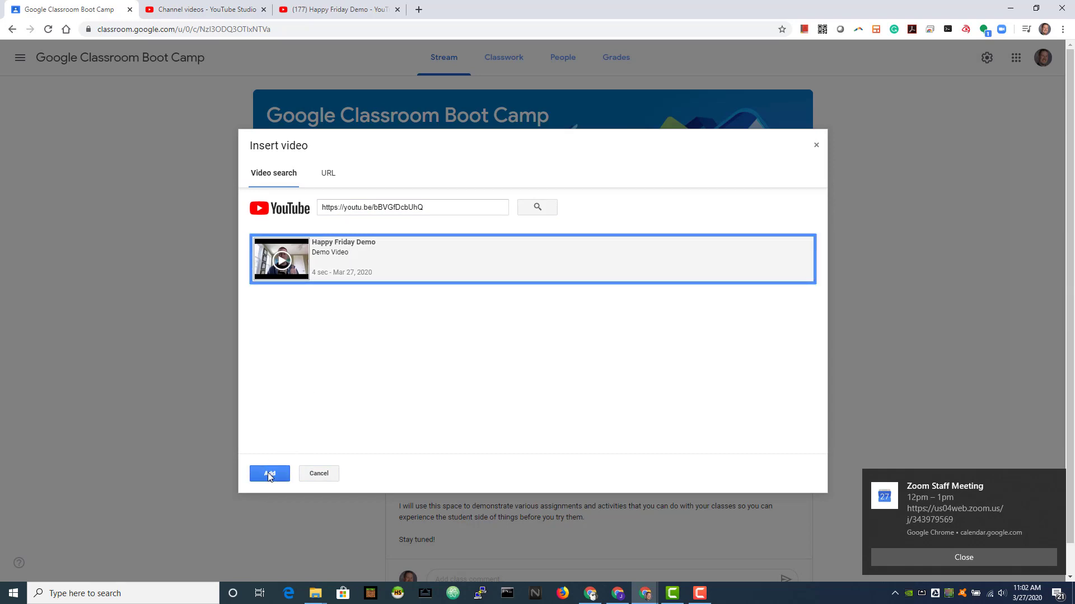
pyautogui.click(270, 473)
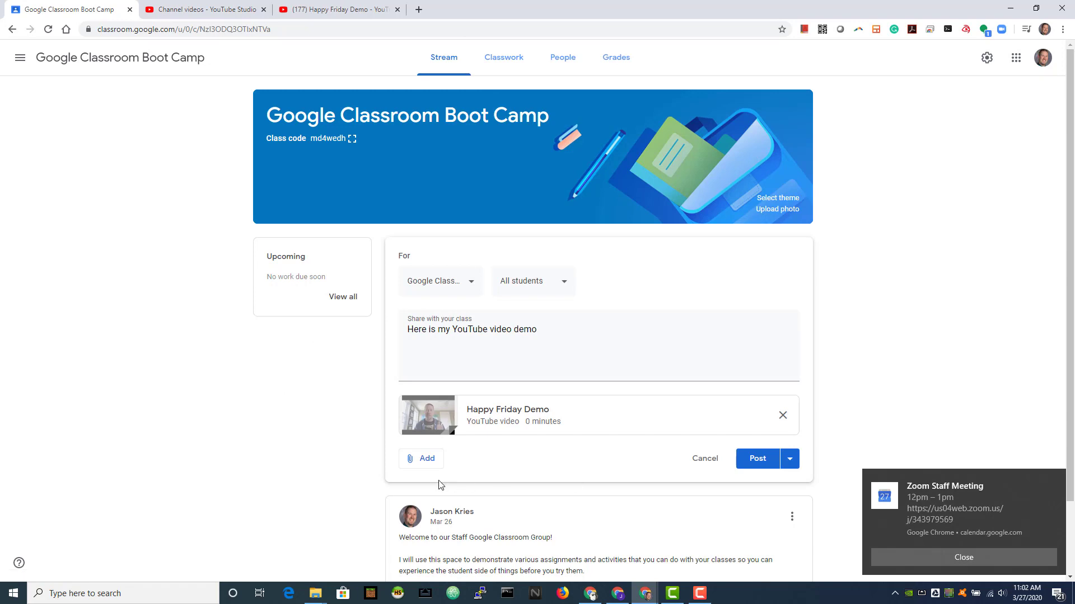
# View the draft post's publishing options without choosing one, and return to the Happy Friday Demo video page.
pyautogui.click(789, 458)
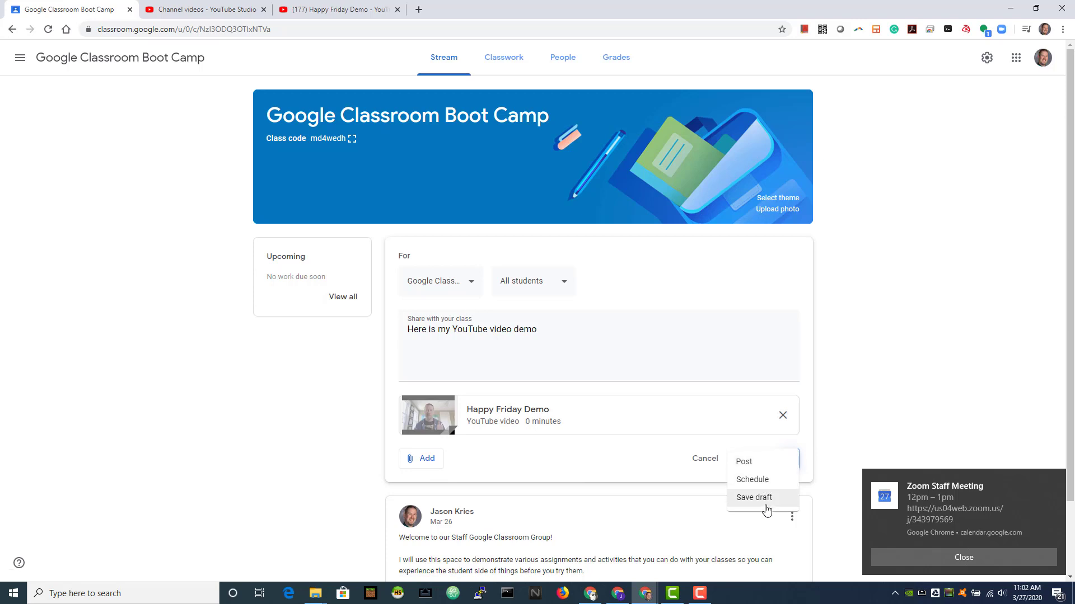
pyautogui.click(838, 417)
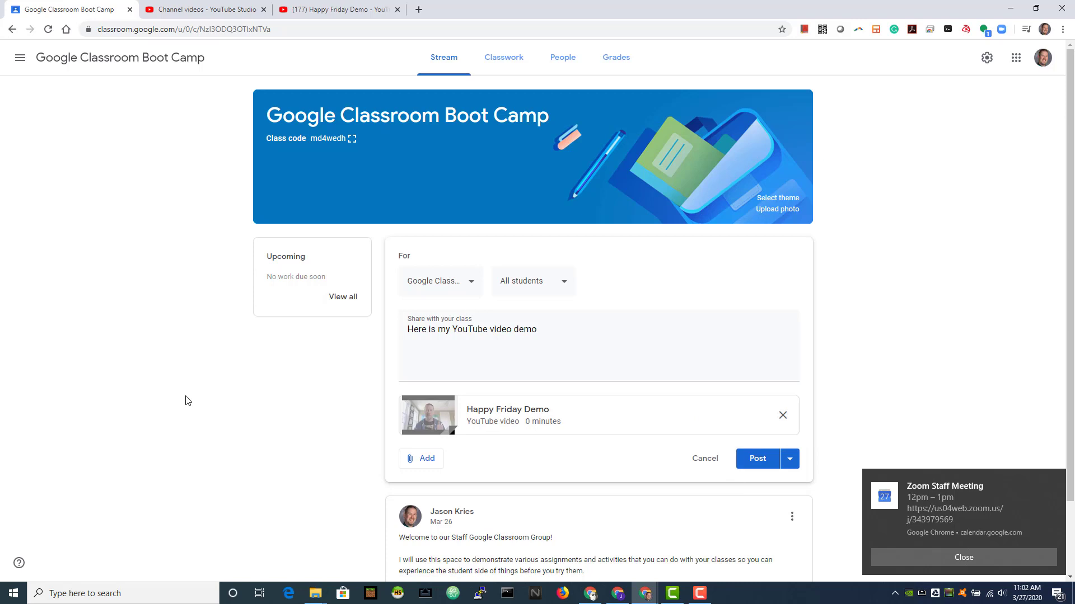
pyautogui.click(313, 7)
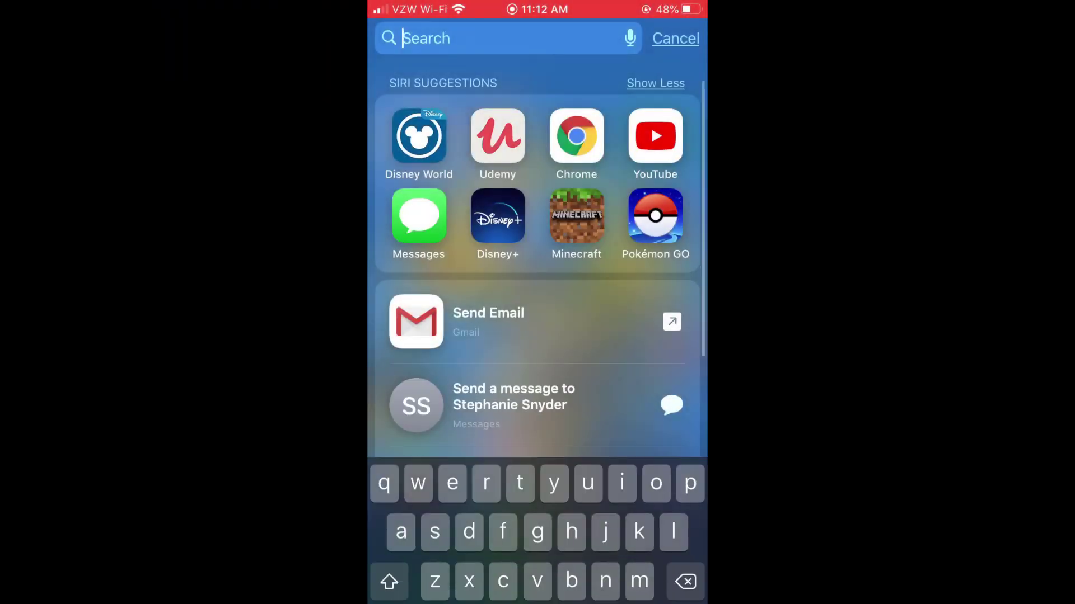
# Open the YouTube app on the phone and switch to the hollandschool.org school account.
pyautogui.click(655, 136)
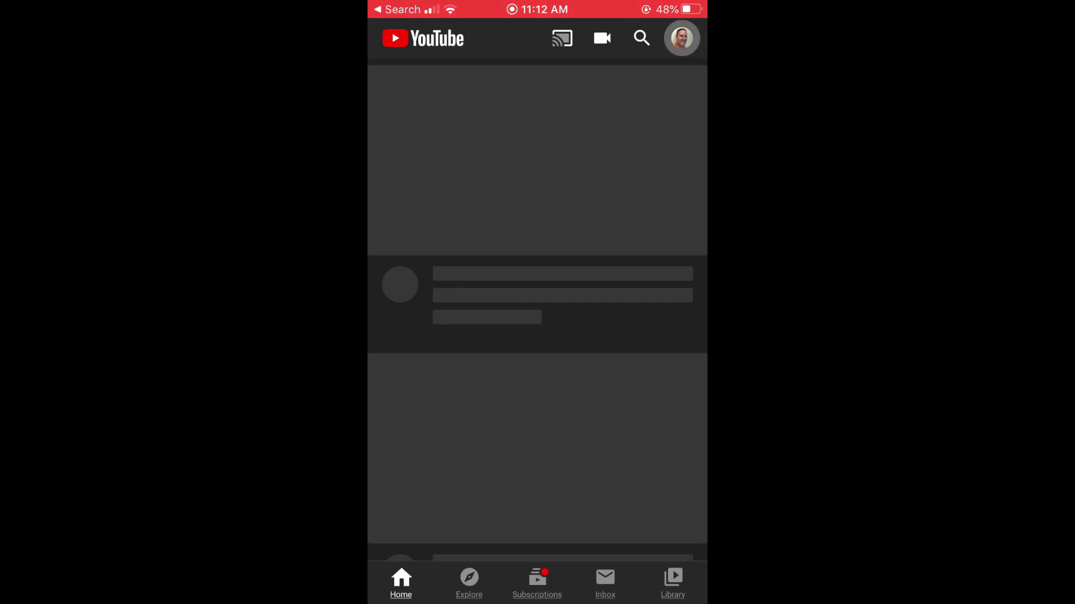
pyautogui.click(681, 38)
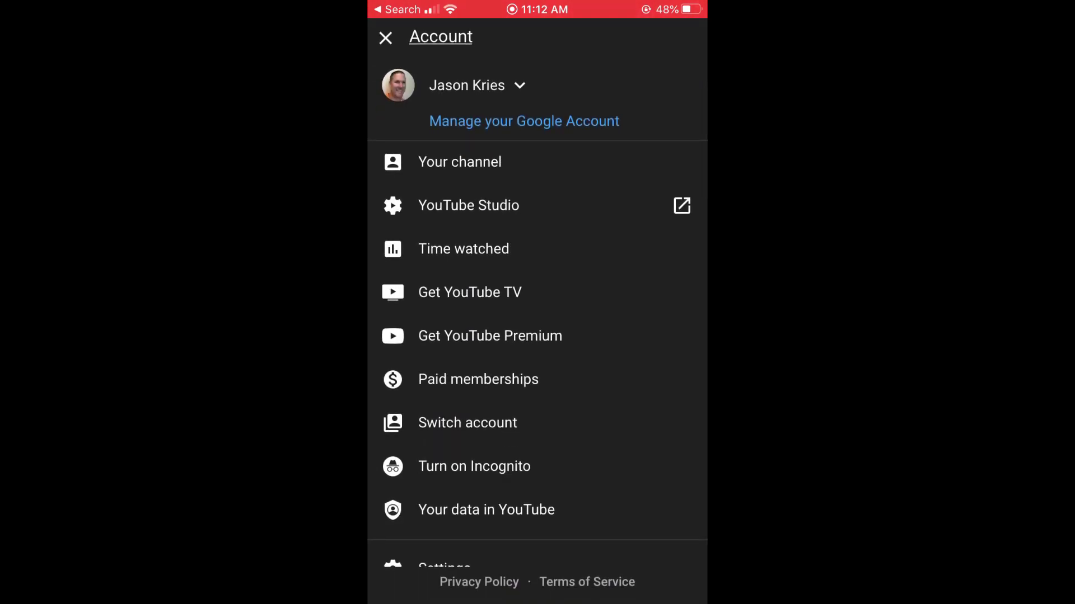
pyautogui.scroll(-3, 537, 336)
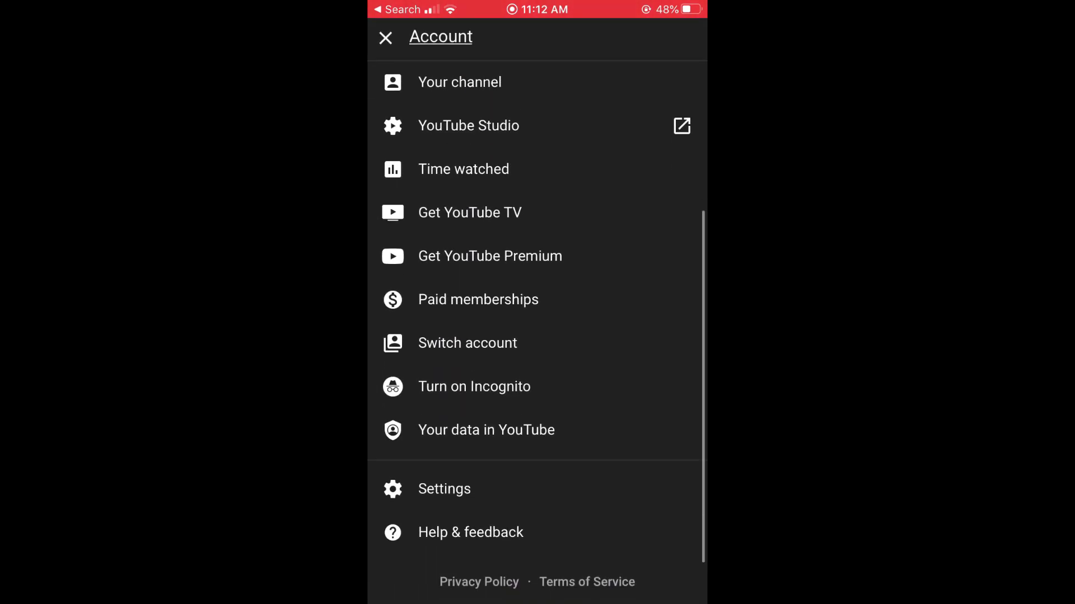
pyautogui.click(467, 342)
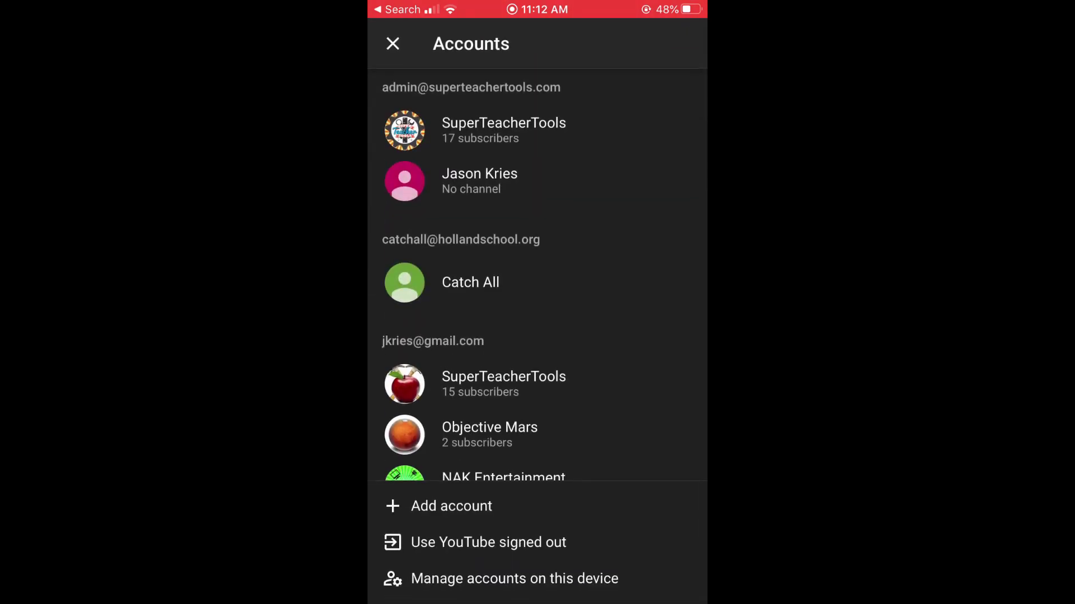
pyautogui.scroll(-15, 537, 274)
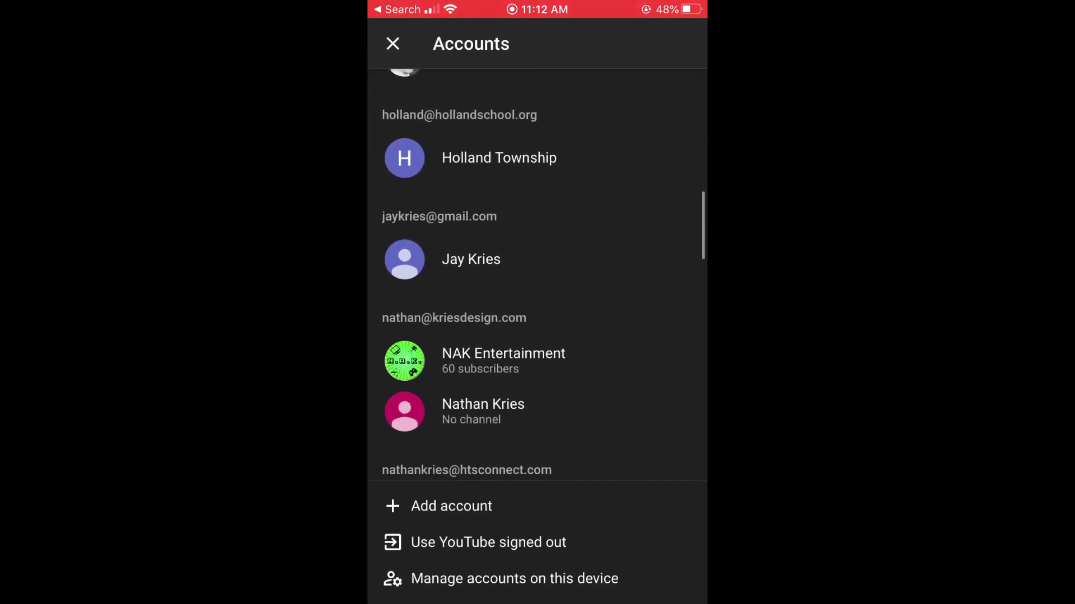
pyautogui.scroll(-5, 538, 274)
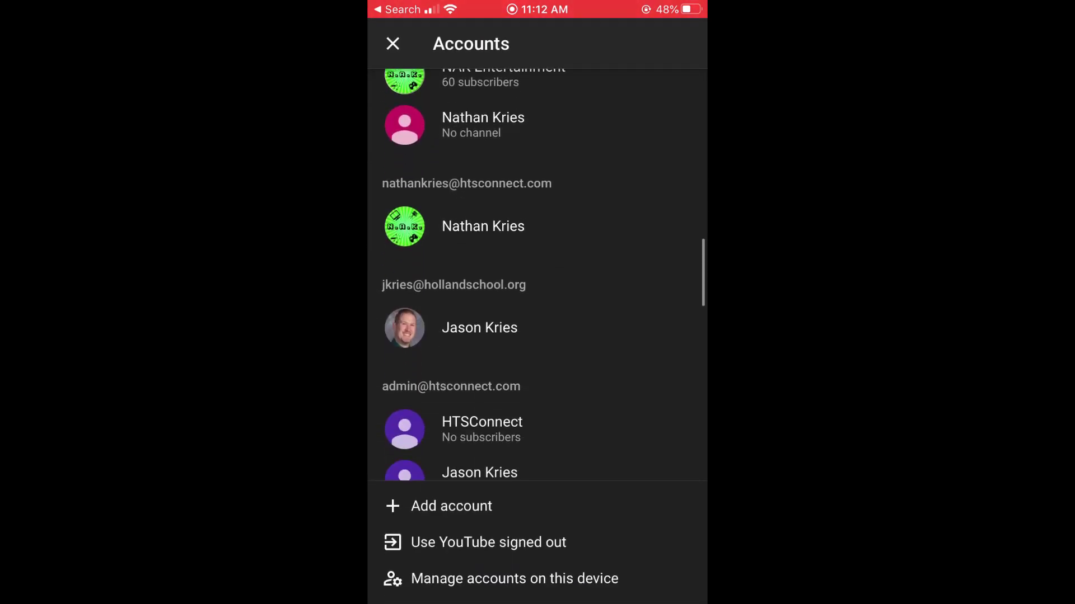
pyautogui.scroll(1, 538, 274)
pyautogui.click(479, 272)
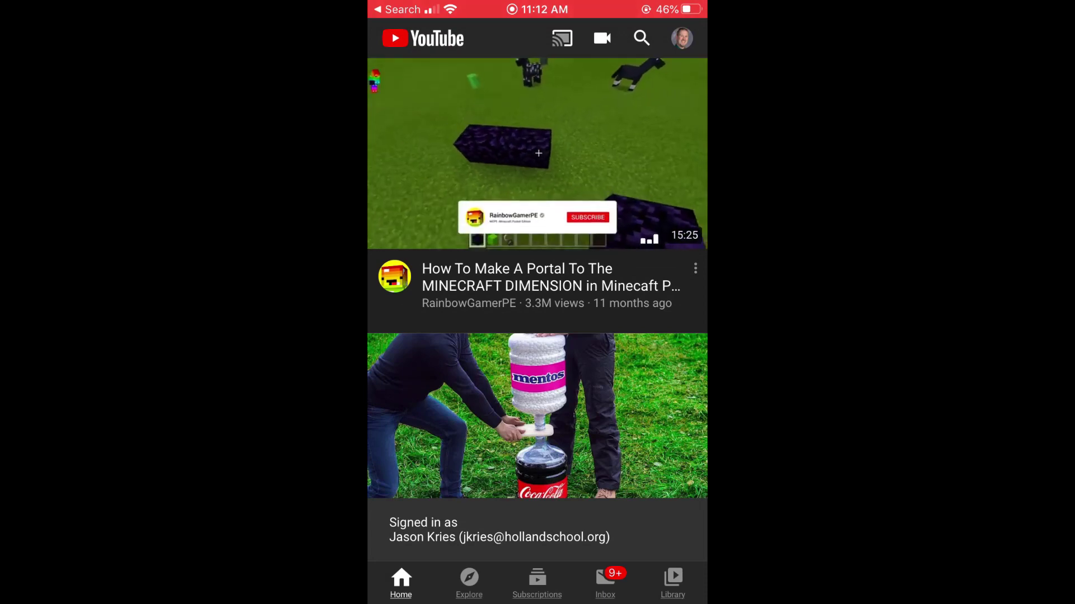
# Start a new upload with the 0:39 Holland Township School screen recording and continue to its details without trimming.
pyautogui.click(602, 39)
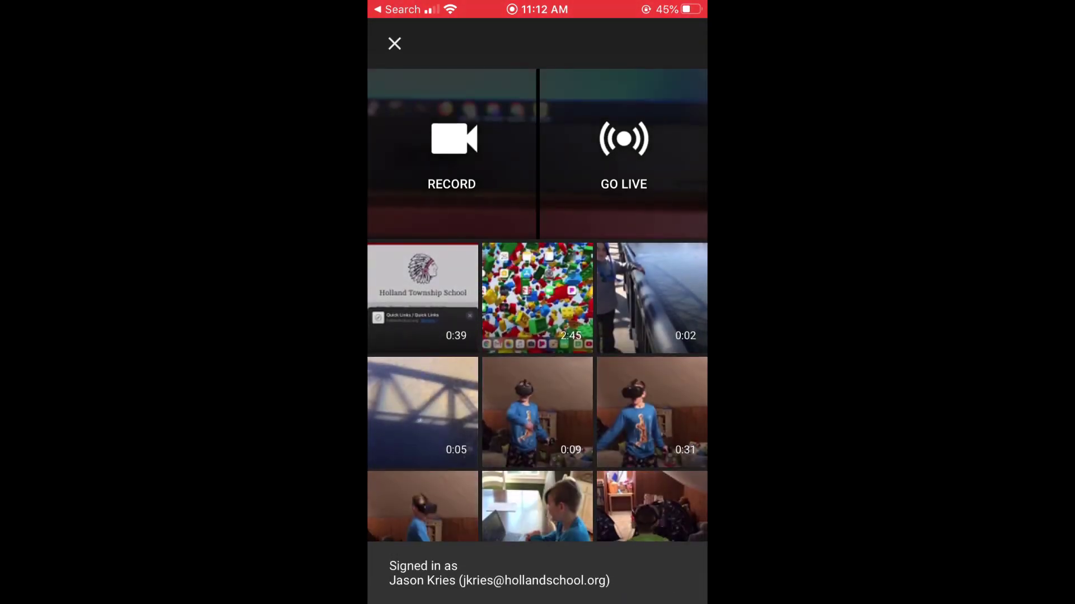
pyautogui.scroll(-2, 537, 414)
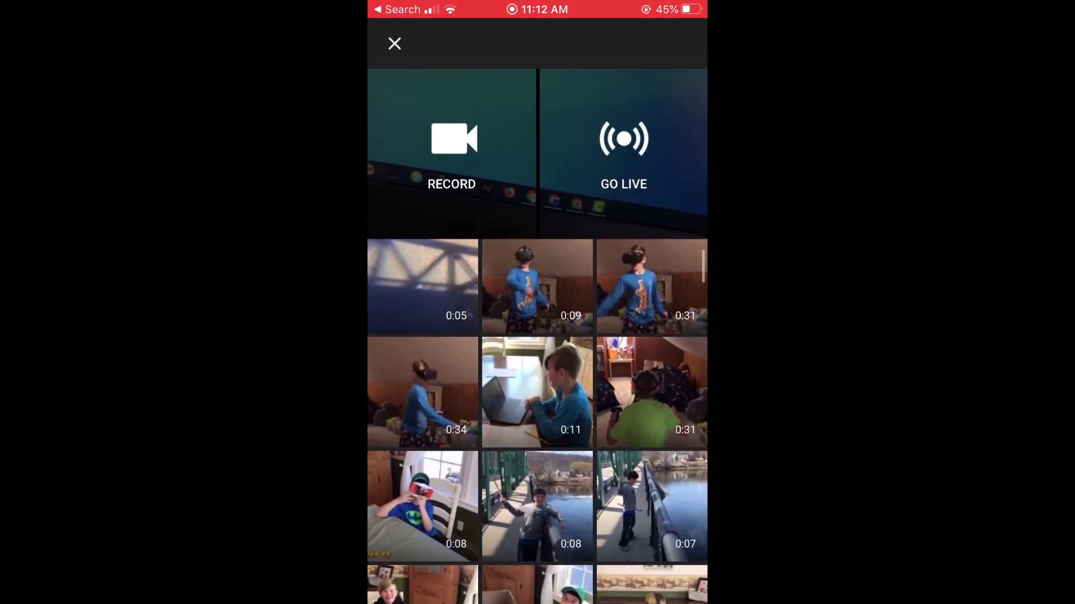
pyautogui.scroll(1, 537, 415)
pyautogui.scroll(2, 538, 414)
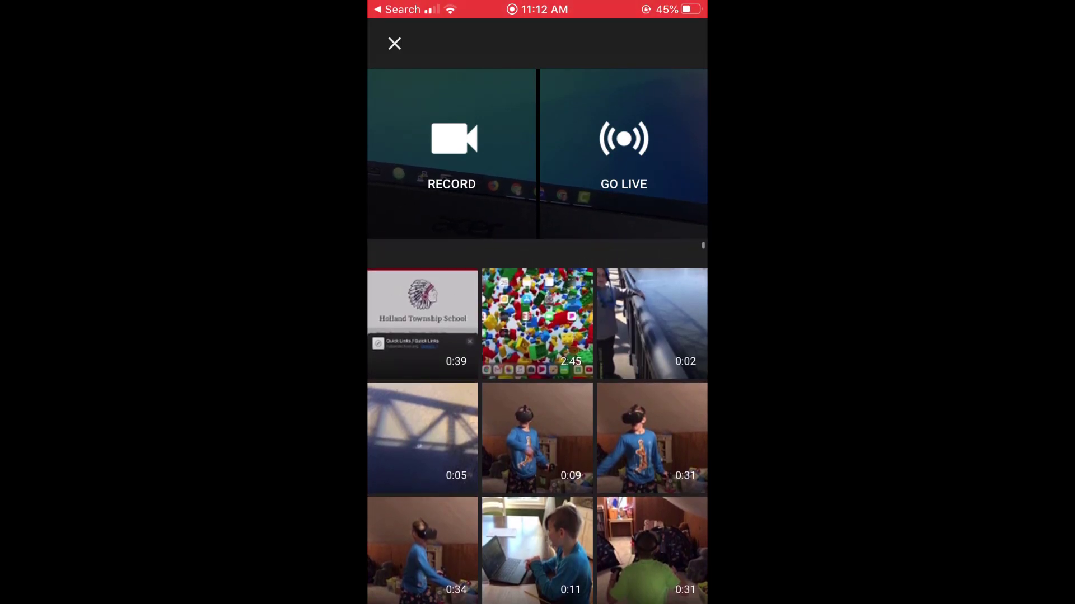
pyautogui.click(422, 298)
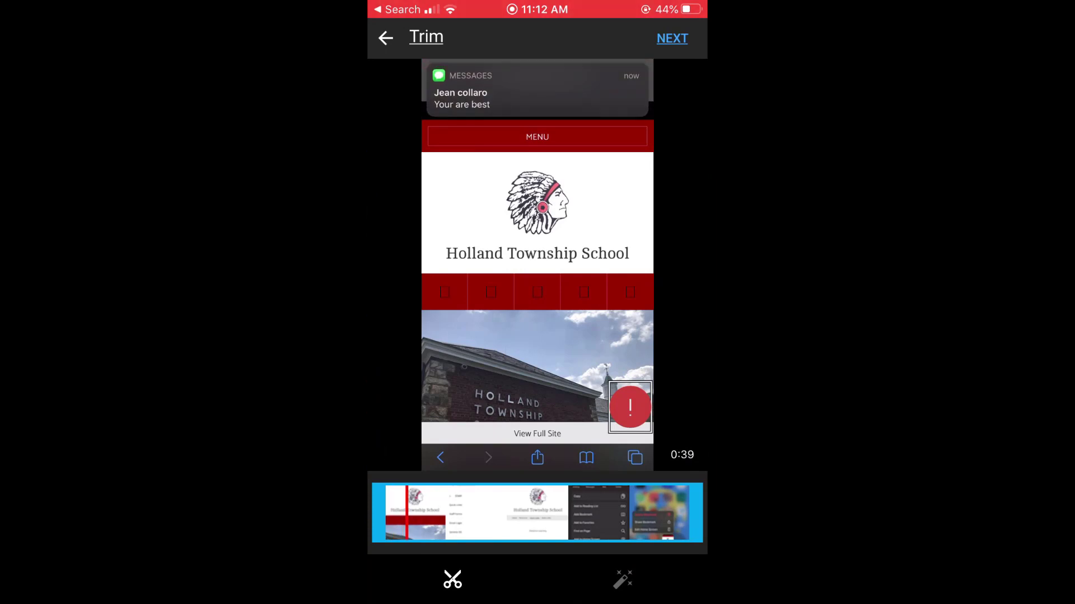
pyautogui.click(672, 38)
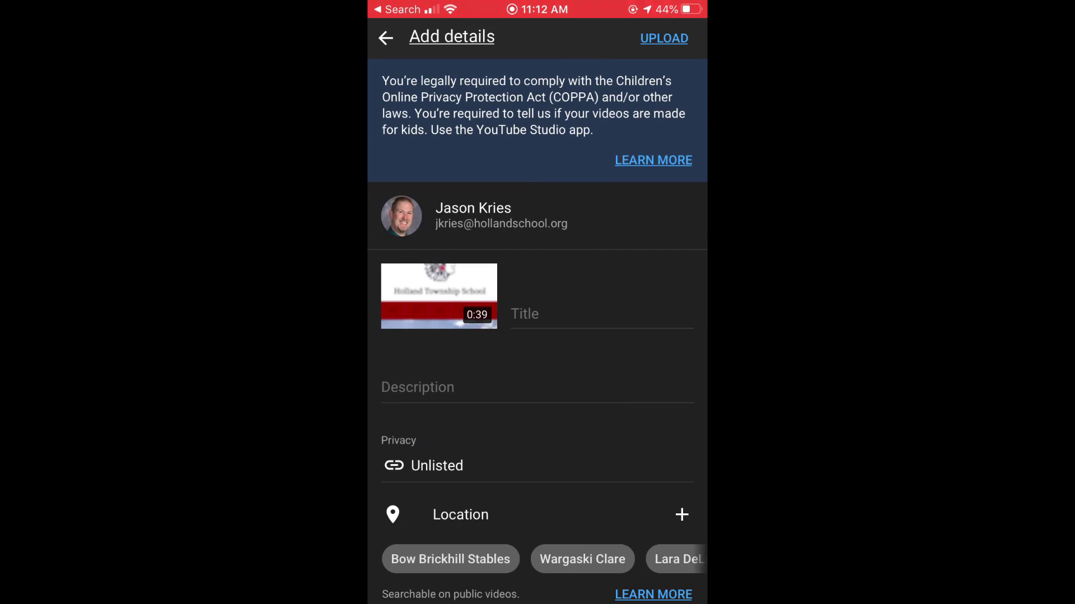
# Title the video "Saving the Quick Links Page as a Shortcut for iPhone".
pyautogui.click(601, 315)
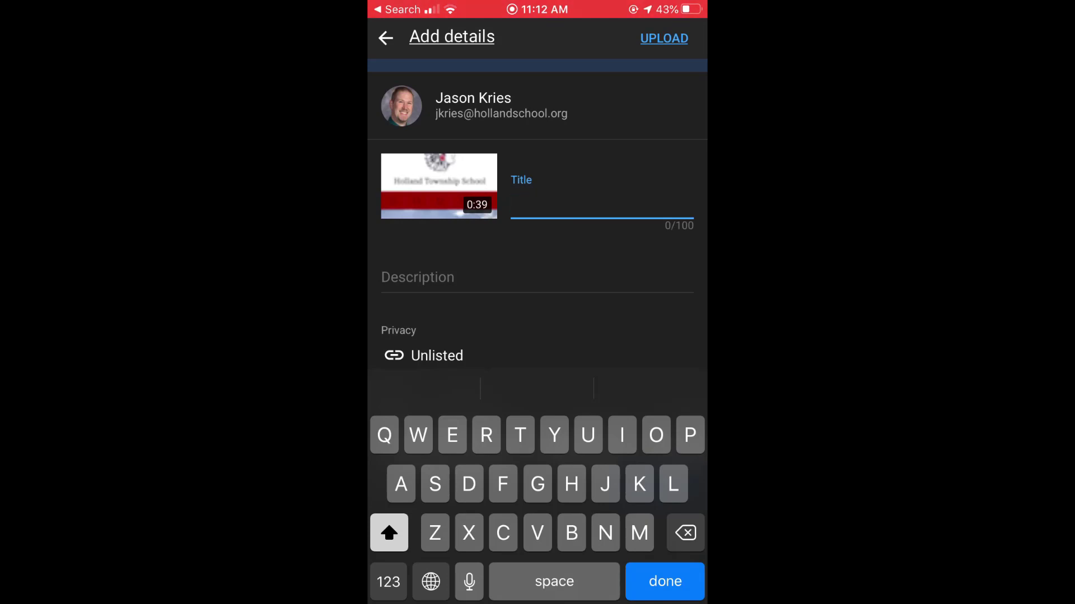
pyautogui.write('Saving ')
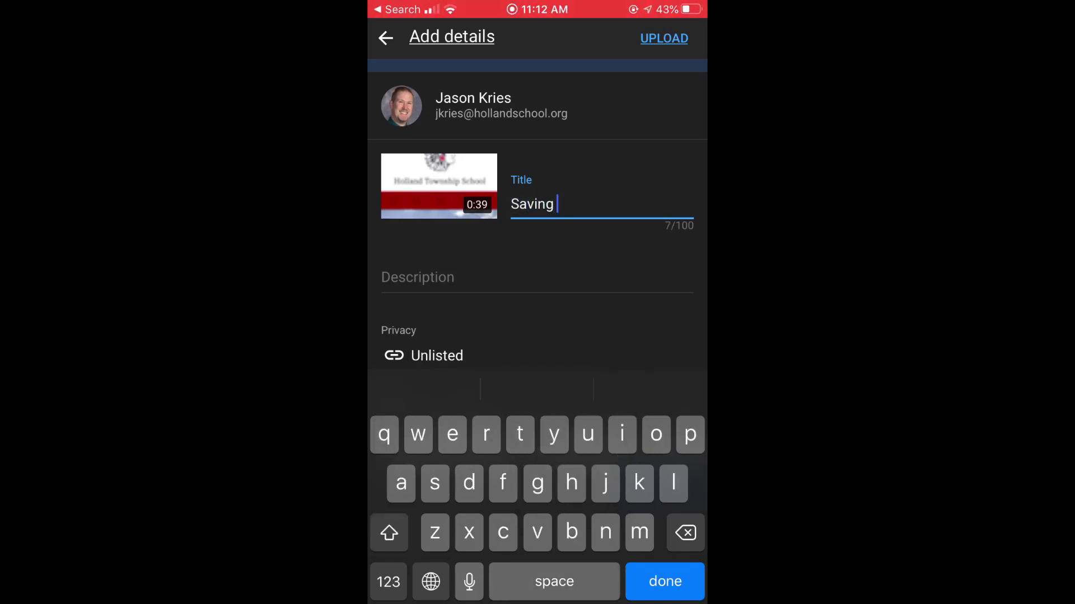
pyautogui.write('the Quick')
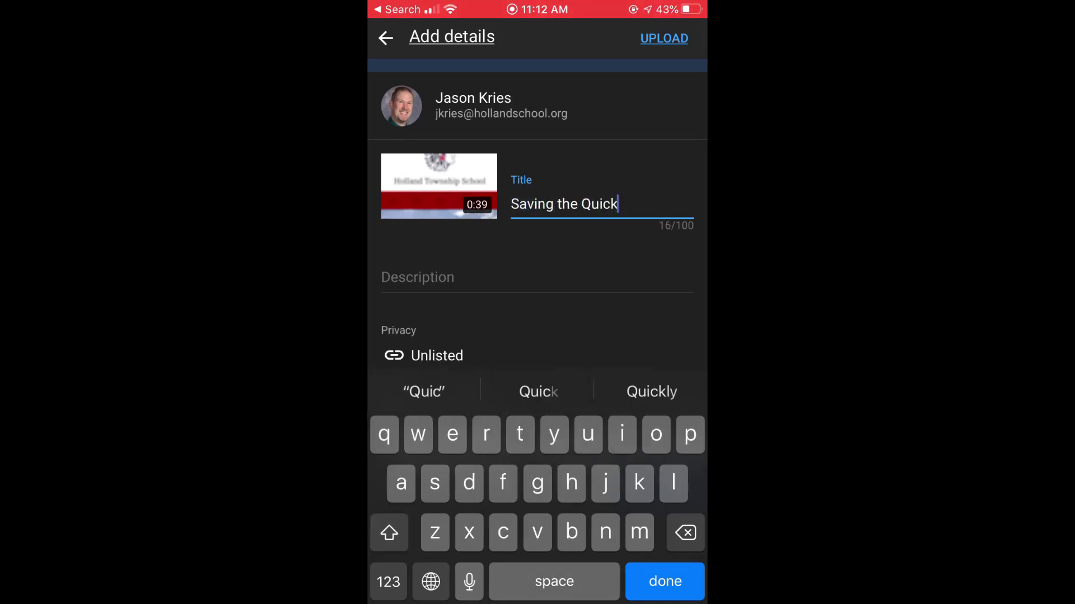
pyautogui.write(' Links ')
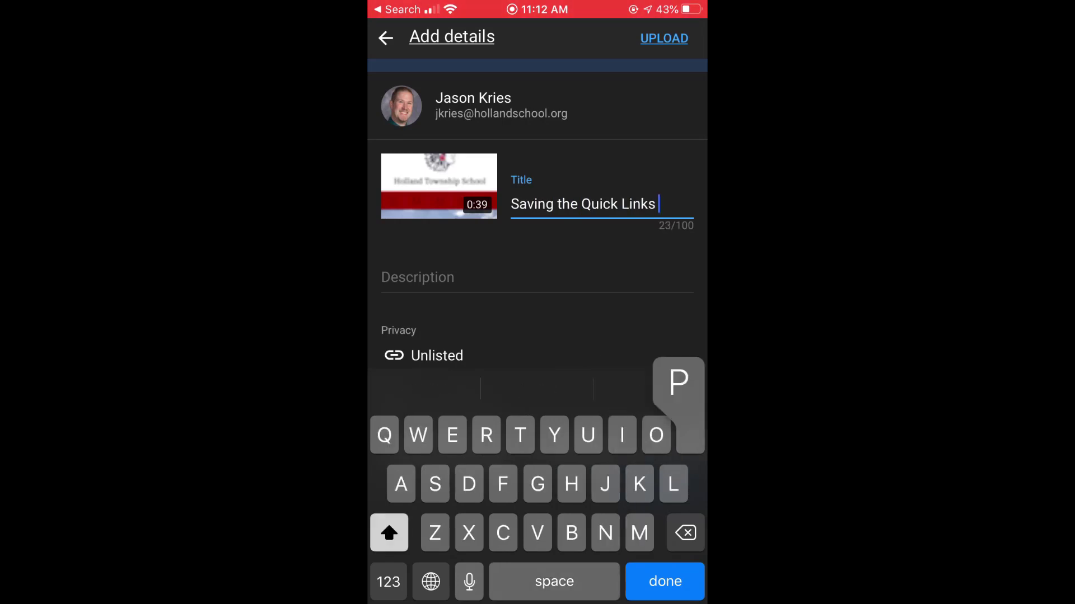
pyautogui.write('Page as a')
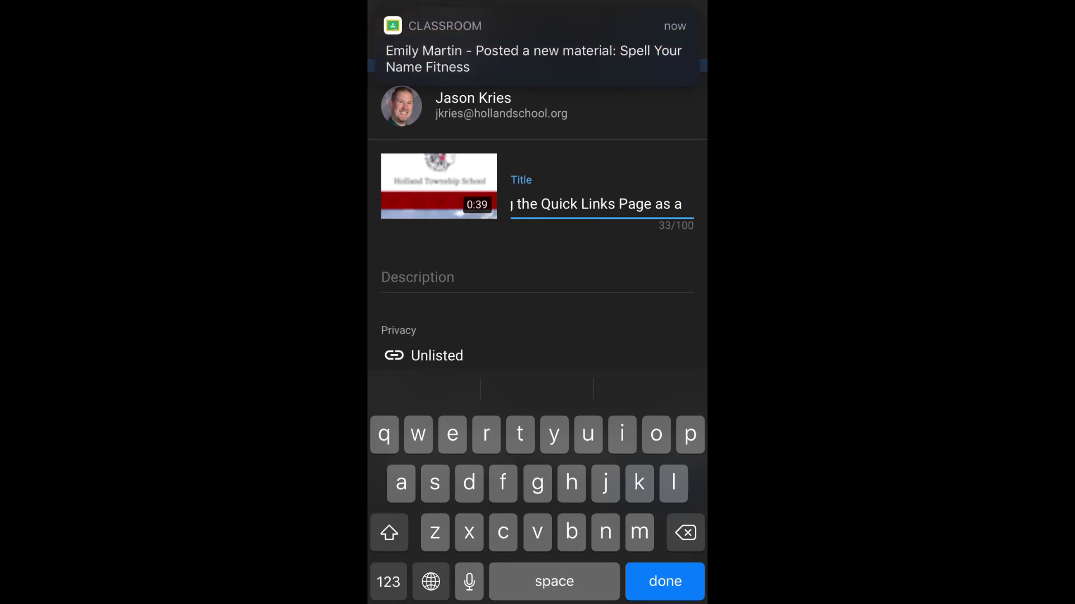
pyautogui.write(' Shkrt')
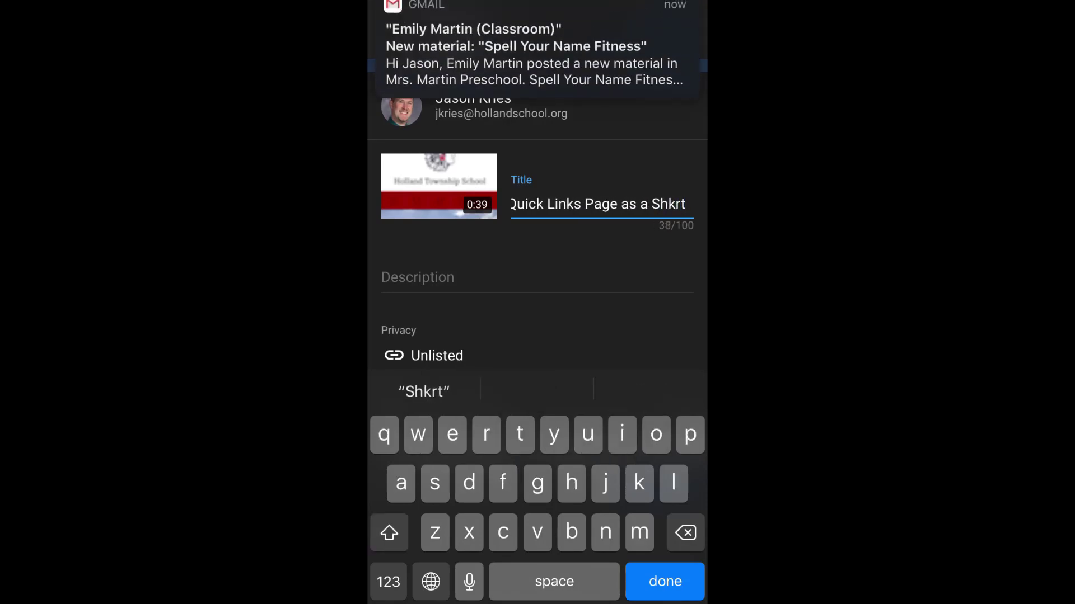
pyautogui.press('BackSpace')
pyautogui.press('BackSpace')
pyautogui.press('BackSpace')
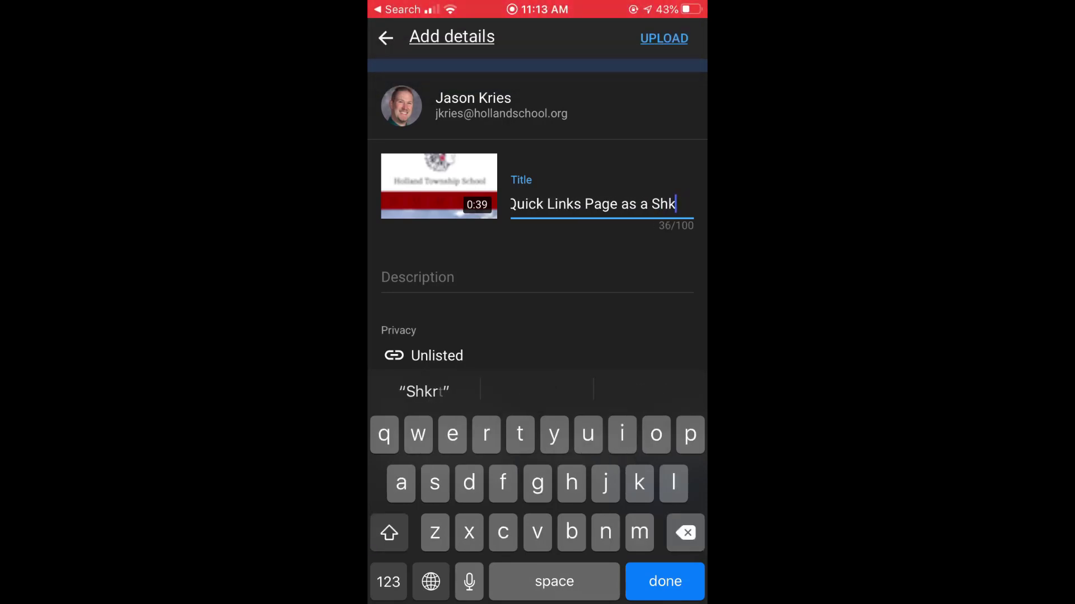
pyautogui.write('ortcut ')
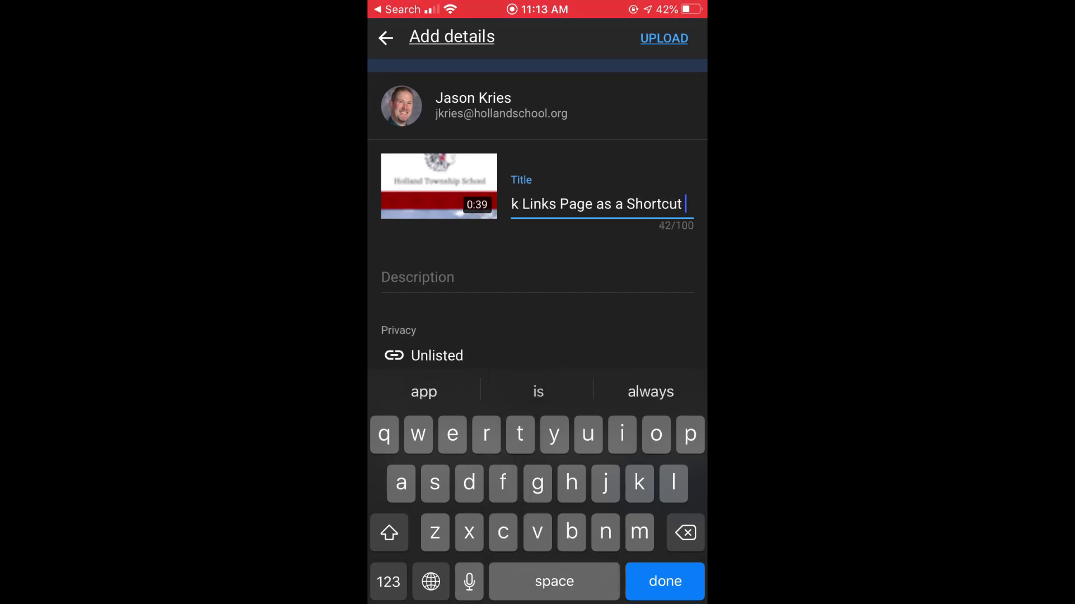
pyautogui.write('for iPhone')
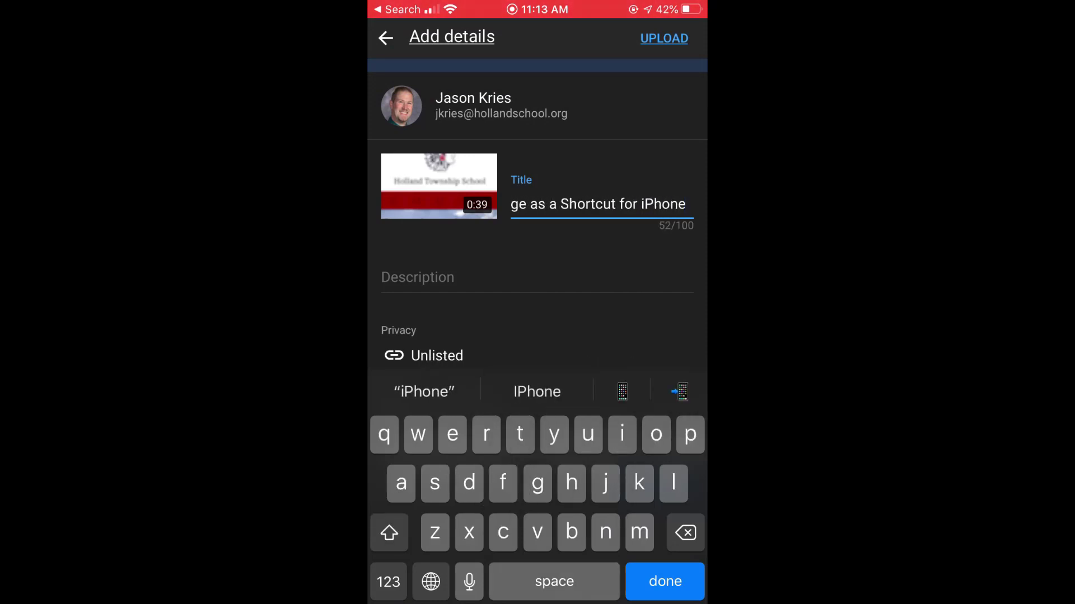
# Enter "Tutorials" as the video's description and close the text entry.
pyautogui.click(448, 278)
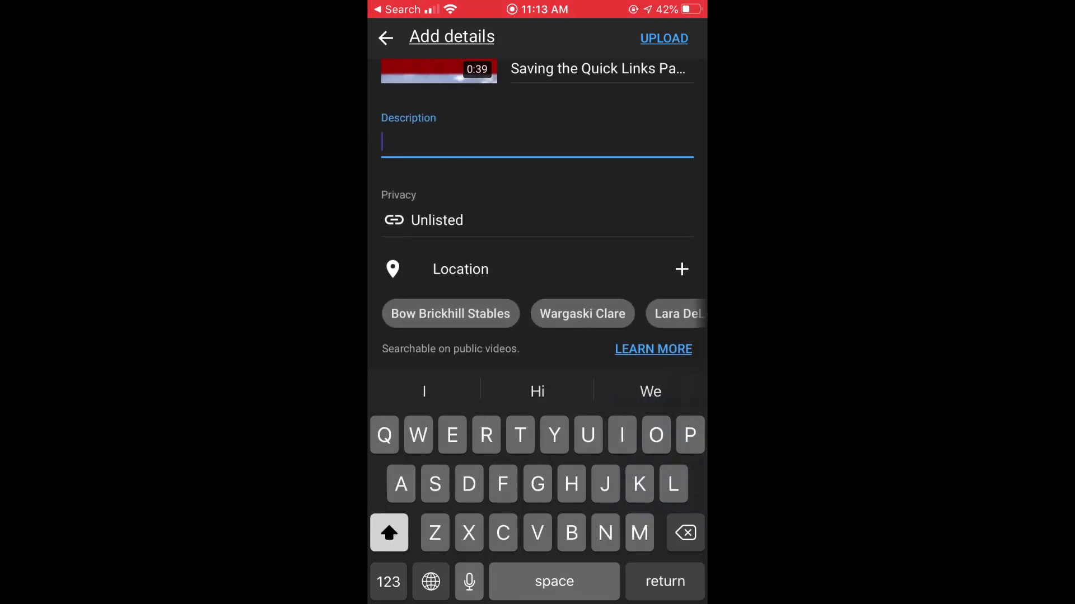
pyautogui.write('Tutorials')
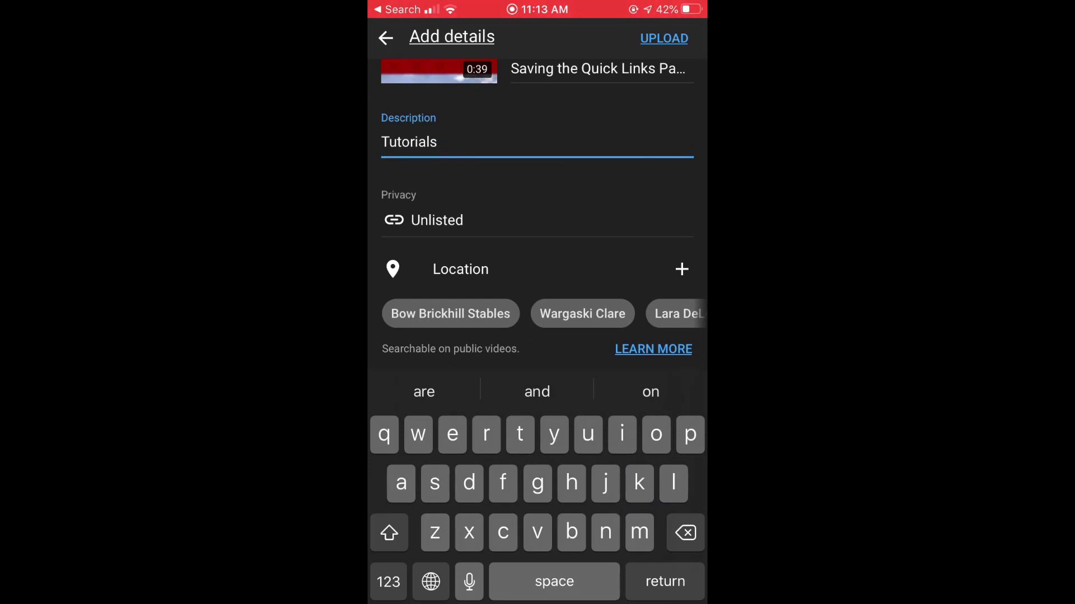
pyautogui.click(537, 188)
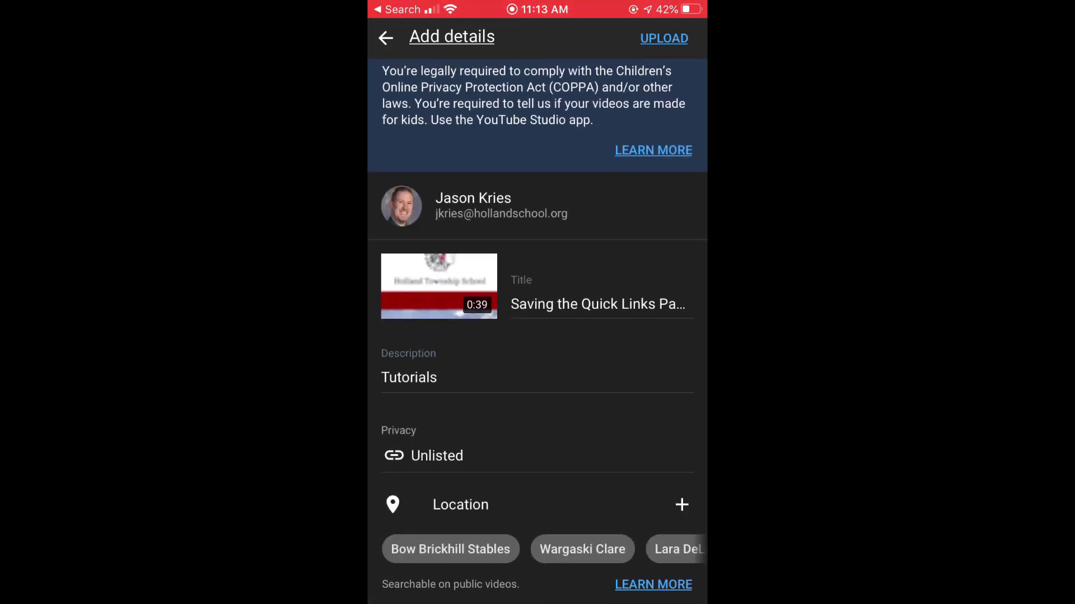
# Keep the video's privacy as Unlisted, review the entered details, and upload the video.
pyautogui.click(437, 456)
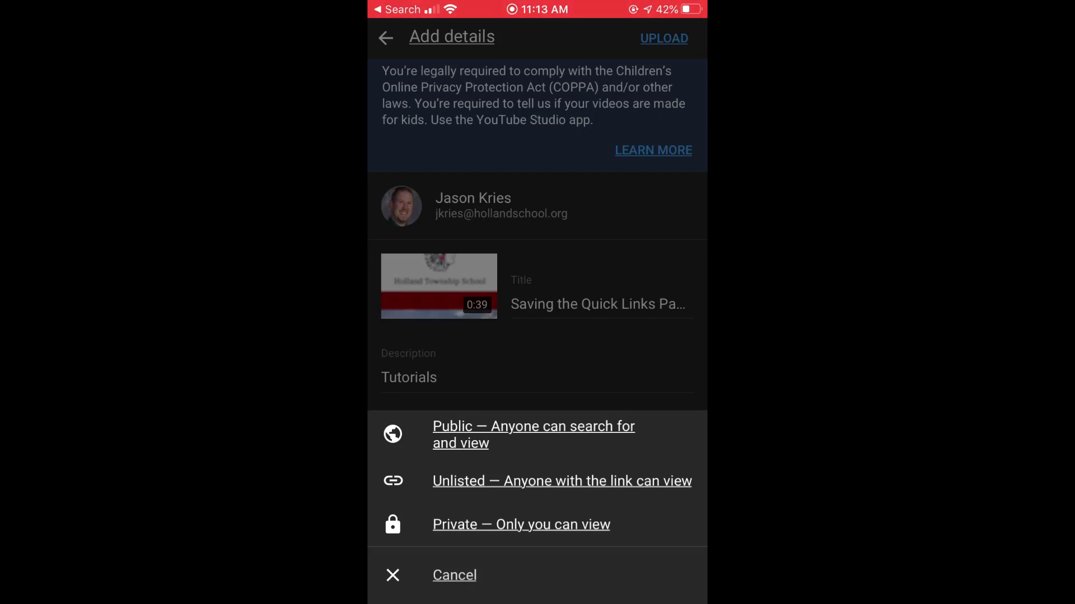
pyautogui.click(562, 482)
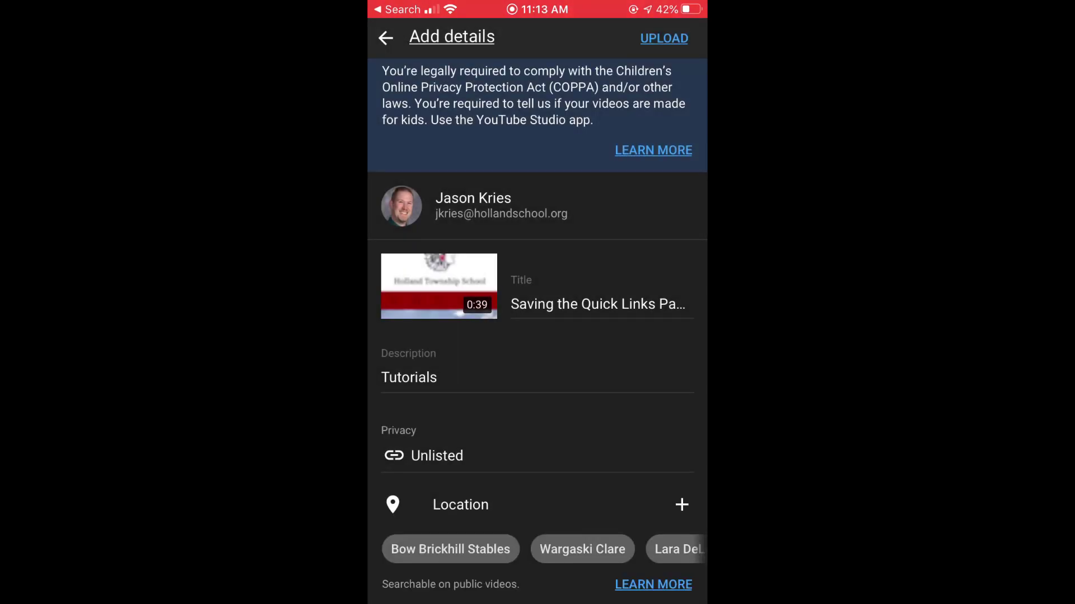
pyautogui.scroll(-2, 537, 330)
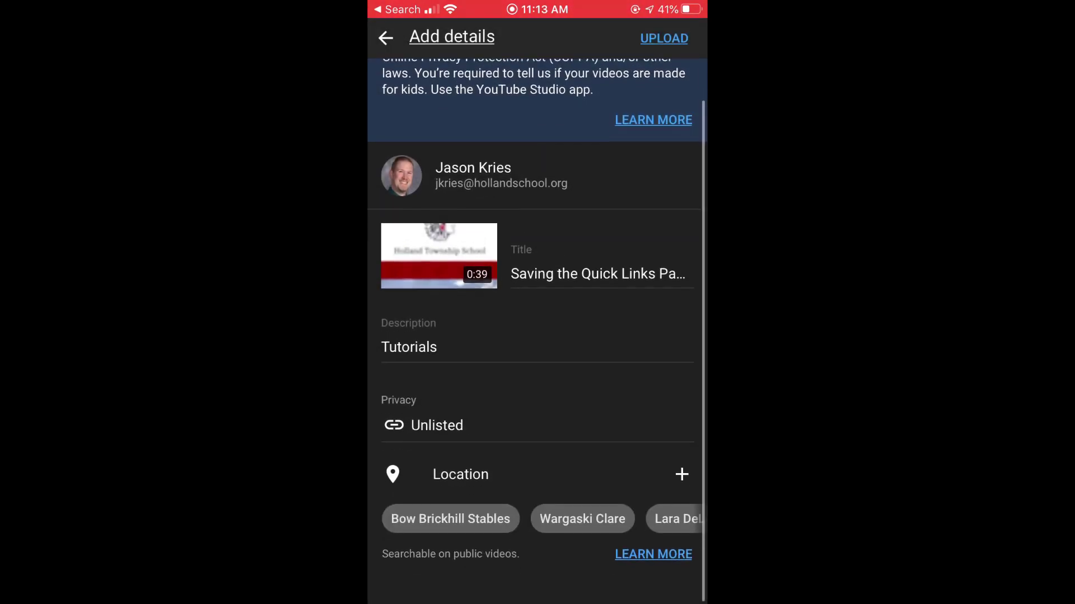
pyautogui.scroll(4, 537, 330)
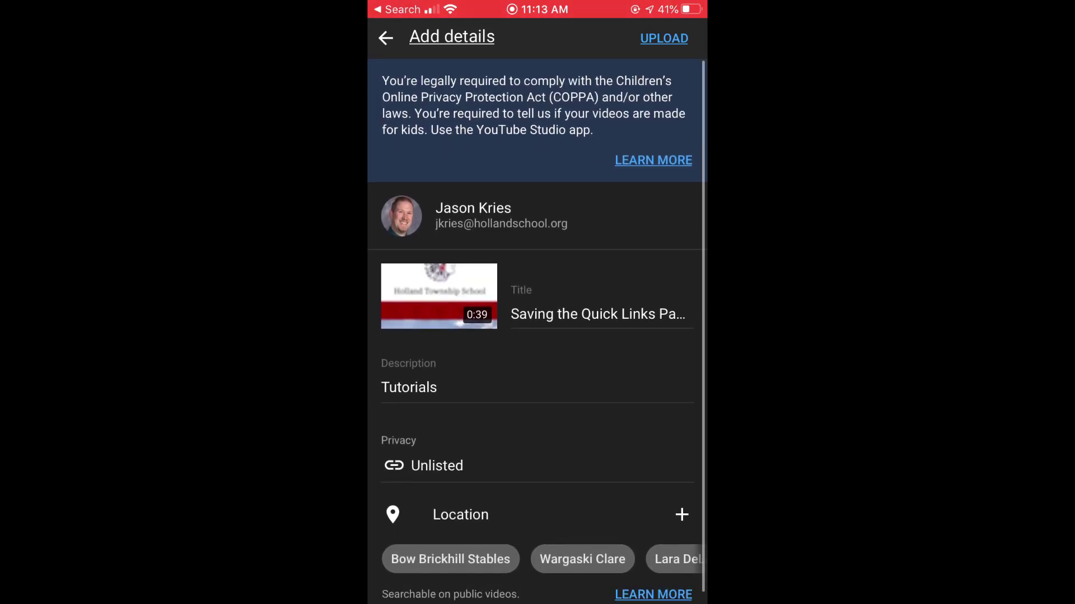
pyautogui.click(664, 38)
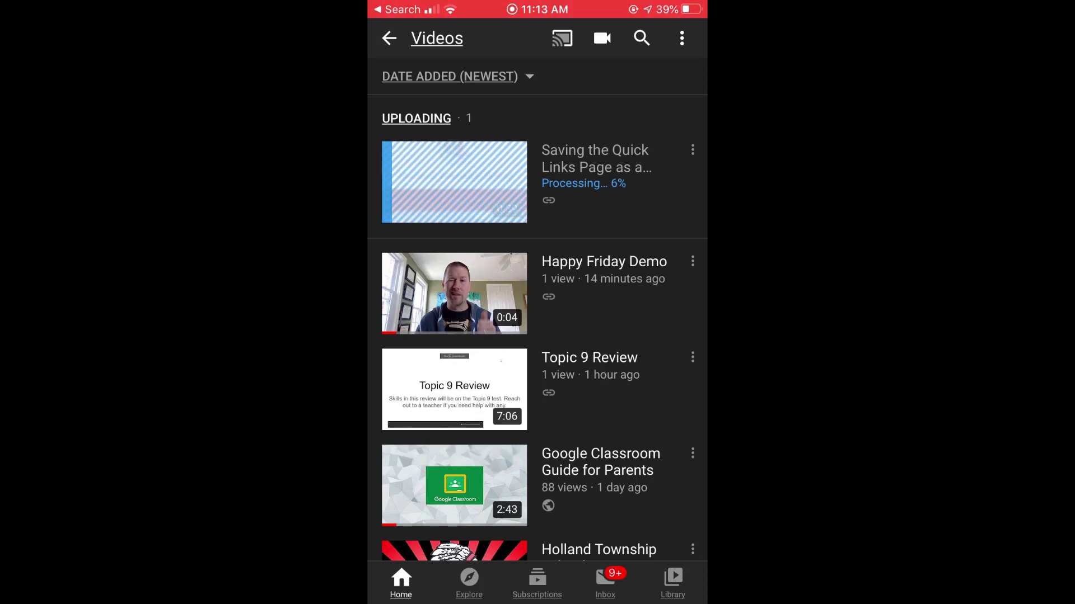
# Refresh the channel's video list and open the sharing options for the uploaded "Saving the Quick Links Page as a Shortcut for iPhone" video.
pyautogui.click(693, 150)
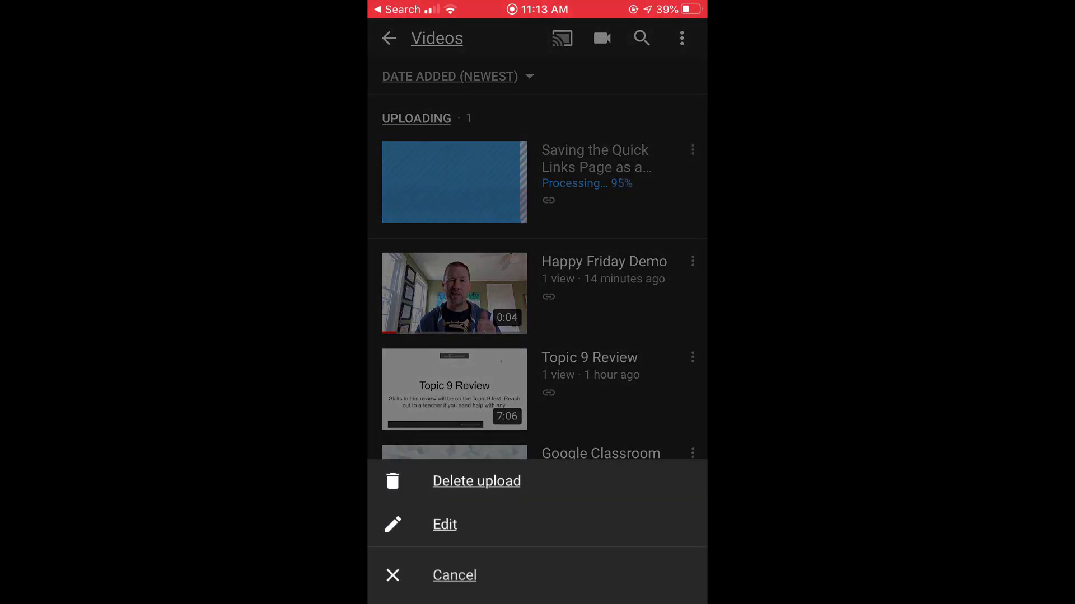
pyautogui.click(454, 575)
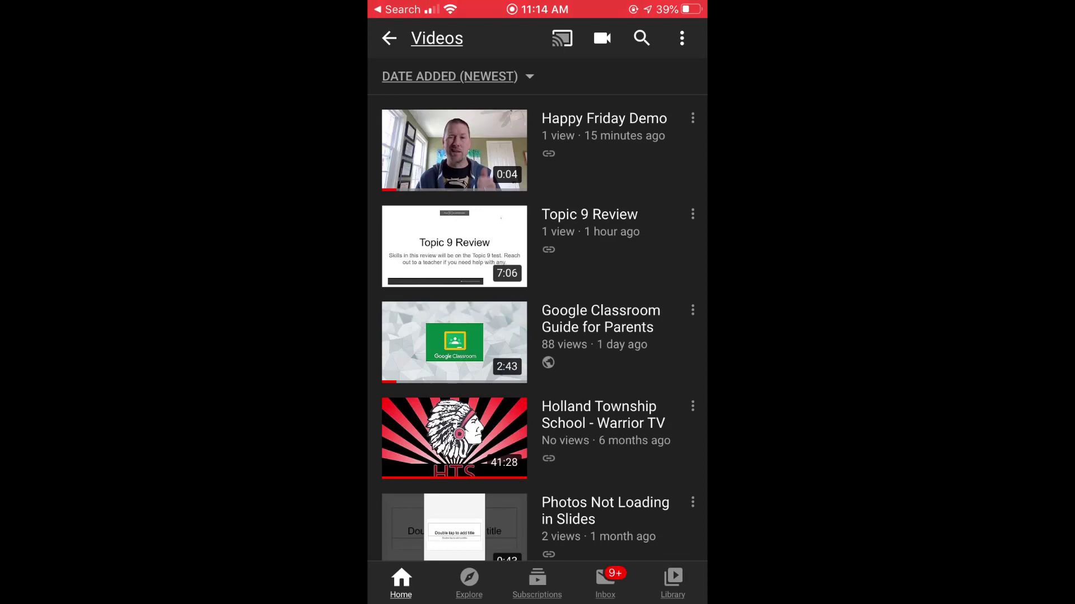
pyautogui.scroll(3, 537, 325)
pyautogui.scroll(3, 537, 324)
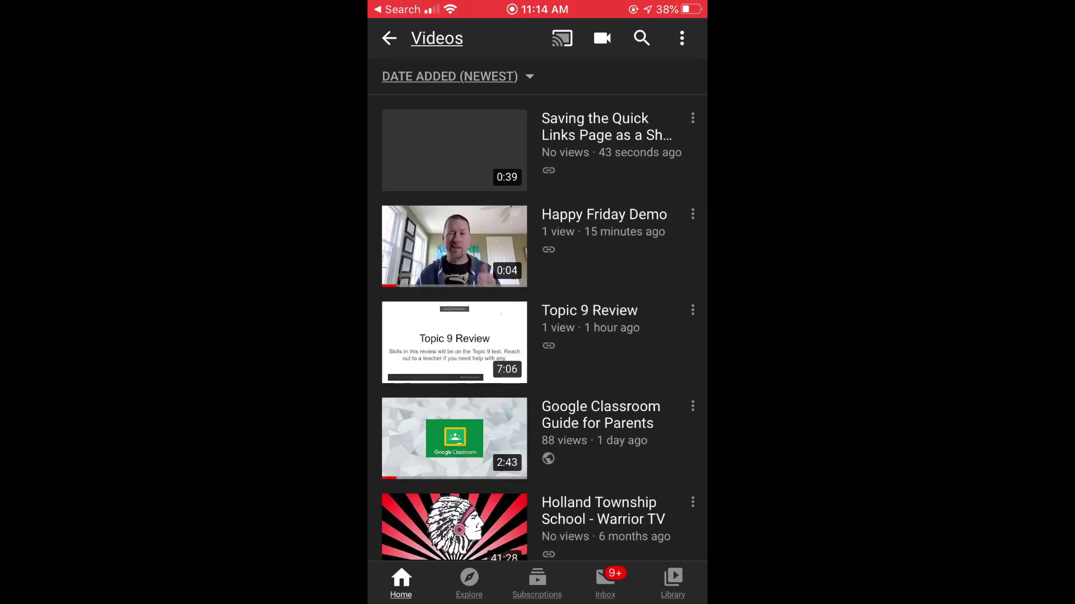
pyautogui.click(693, 118)
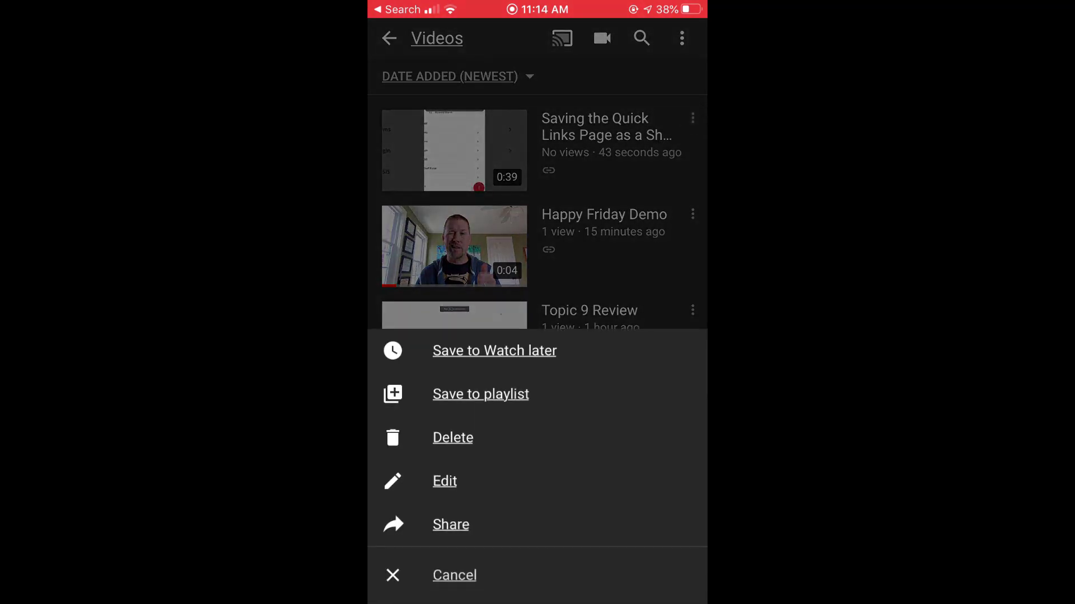
pyautogui.click(450, 524)
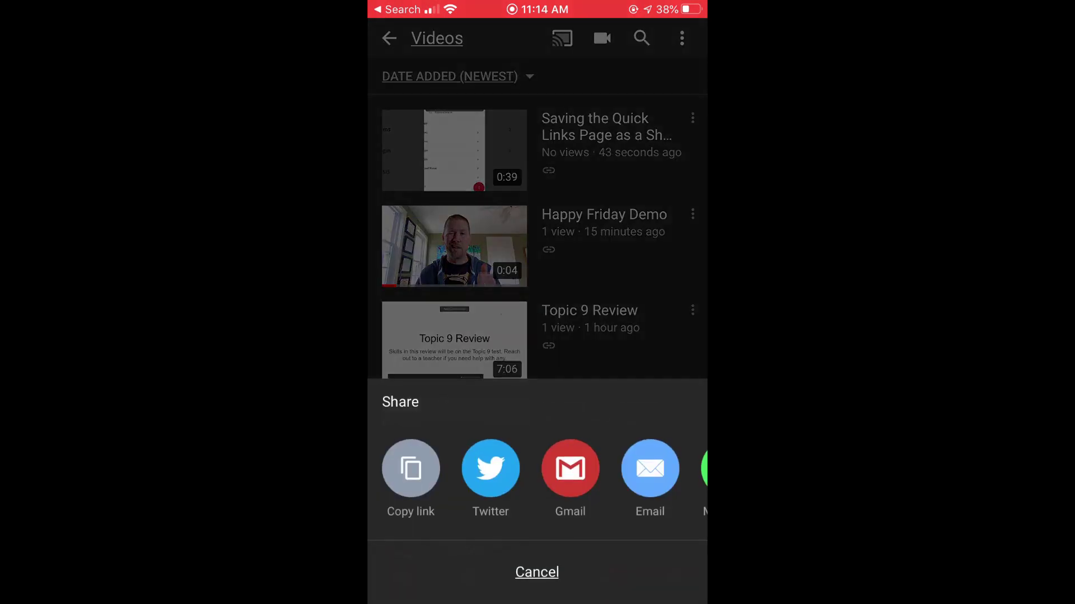